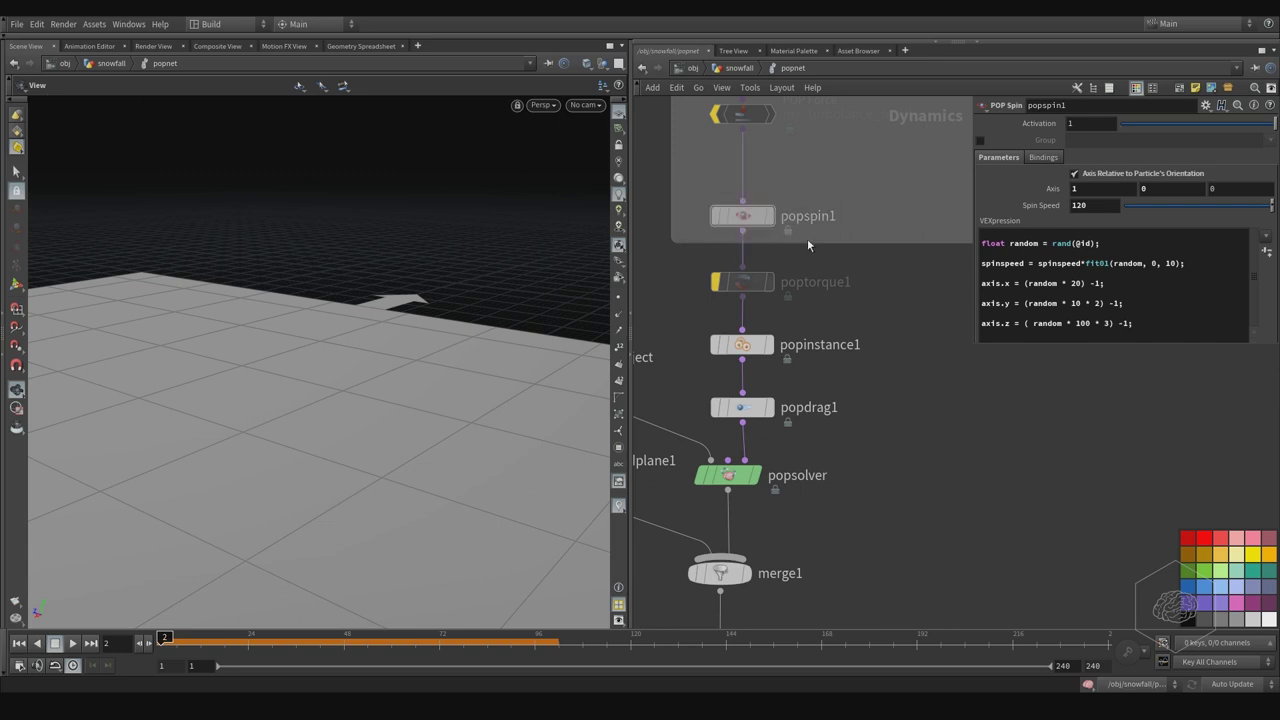
# Bypass popspin1 and select poptorque1 to show its Amount 1, Axis 0,1,0 settings
pyautogui.moveTo(808, 244); pyautogui.dragTo(808, 176)
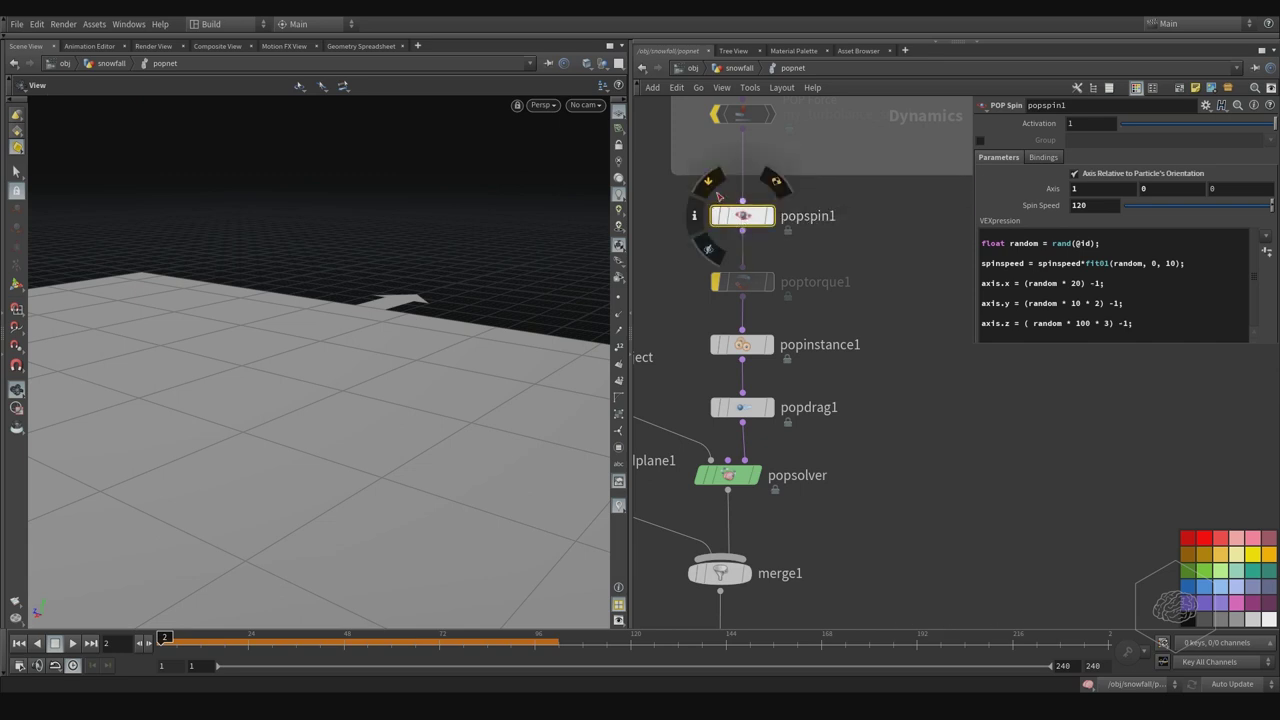
pyautogui.click(748, 282)
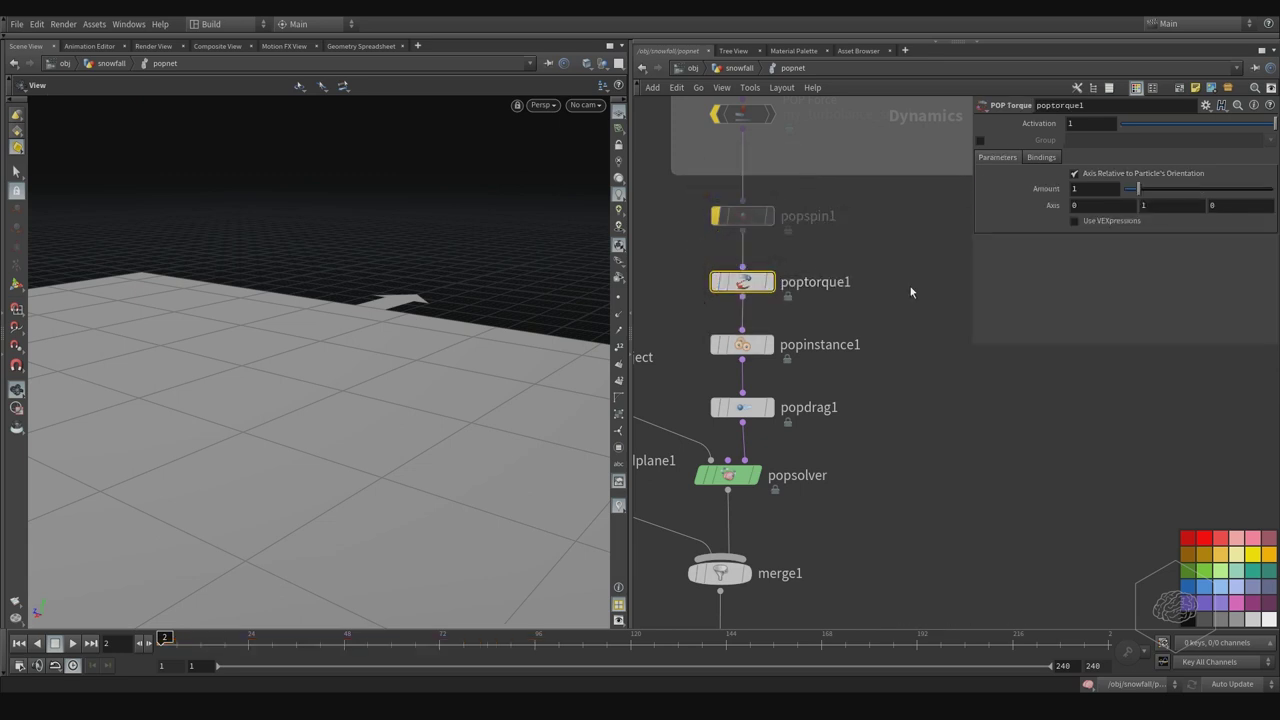
# Set poptorque1's torque Amount to 60
pyautogui.click(1075, 221)
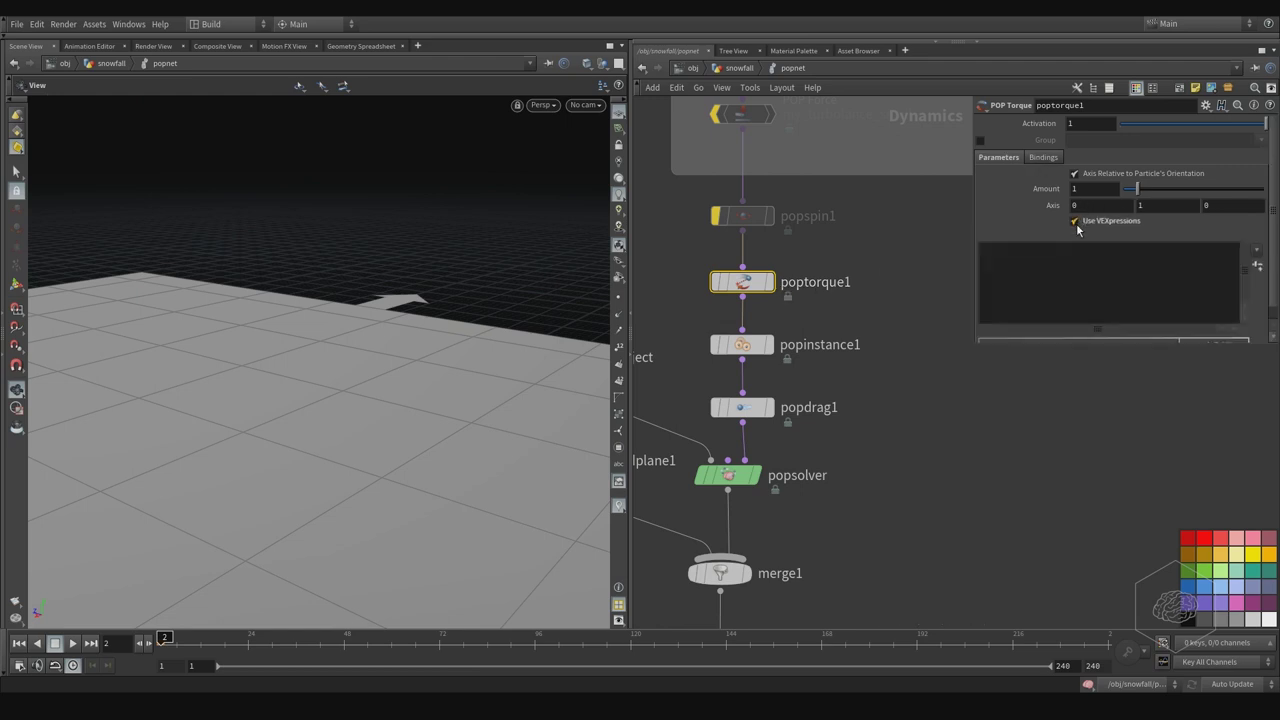
pyautogui.click(1074, 221)
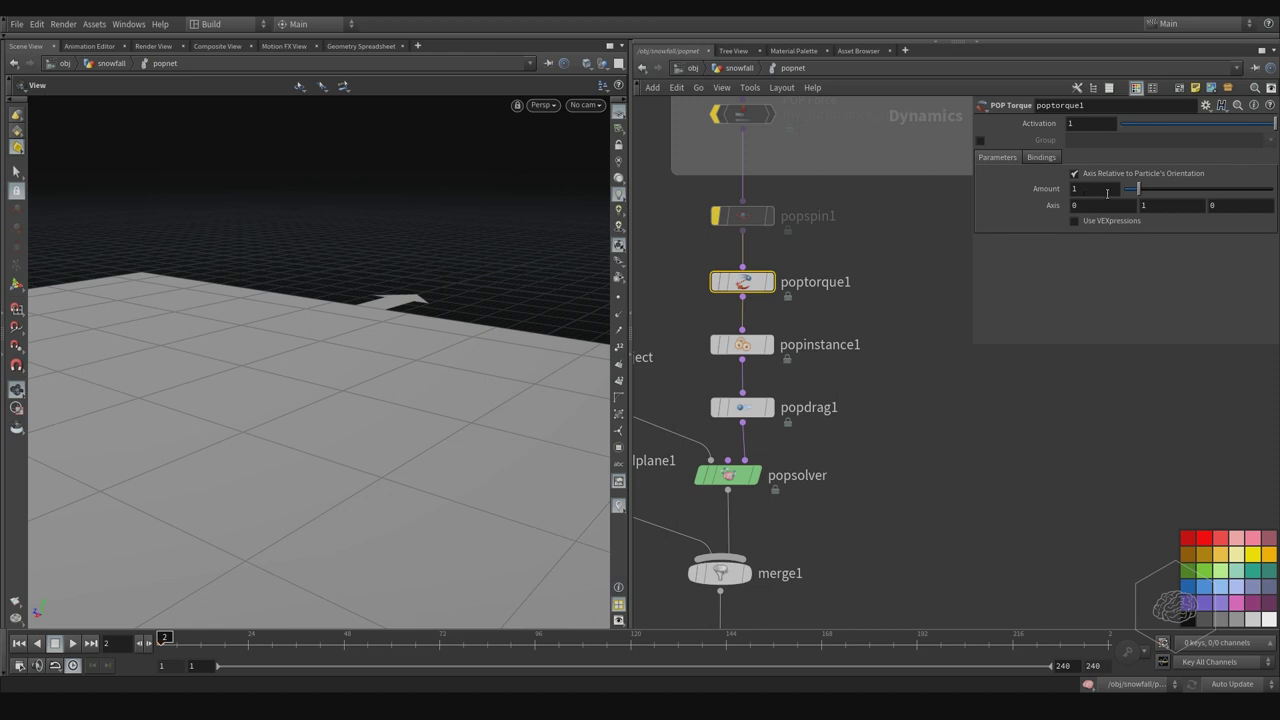
pyautogui.click(1100, 192)
pyautogui.press('Return')
pyautogui.click(1076, 190)
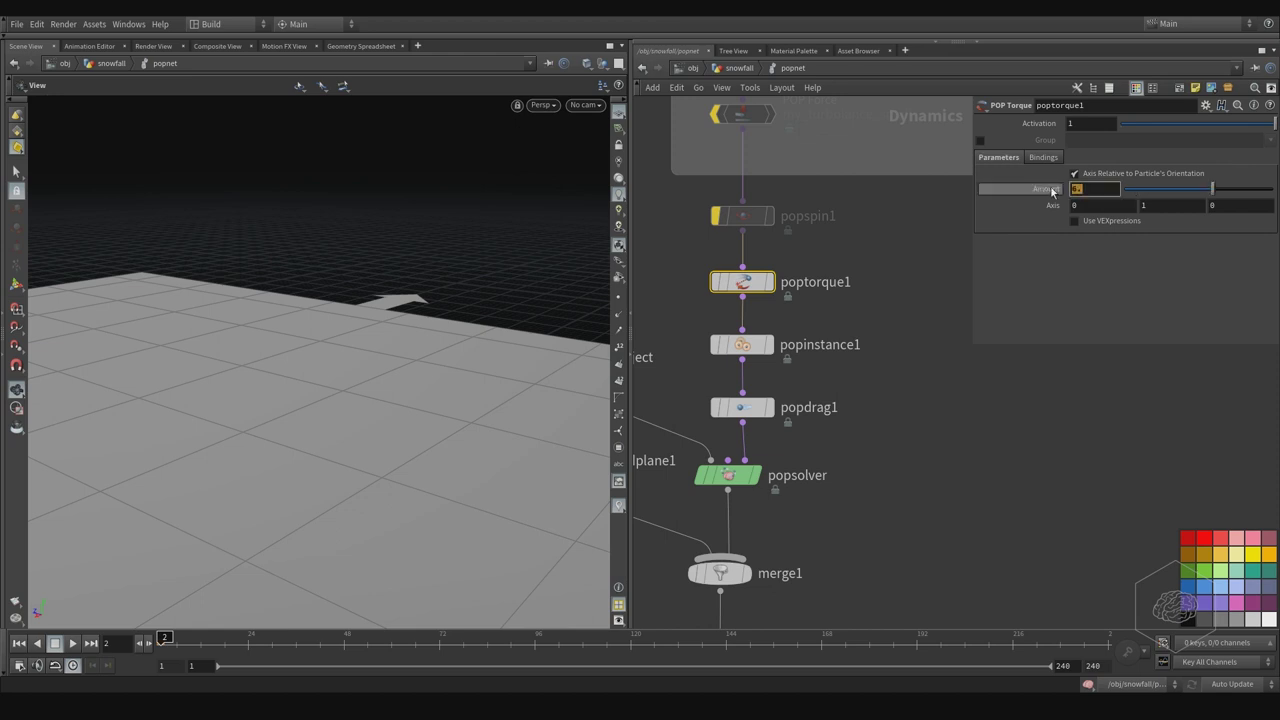
pyautogui.write('60')
pyautogui.press('Return')
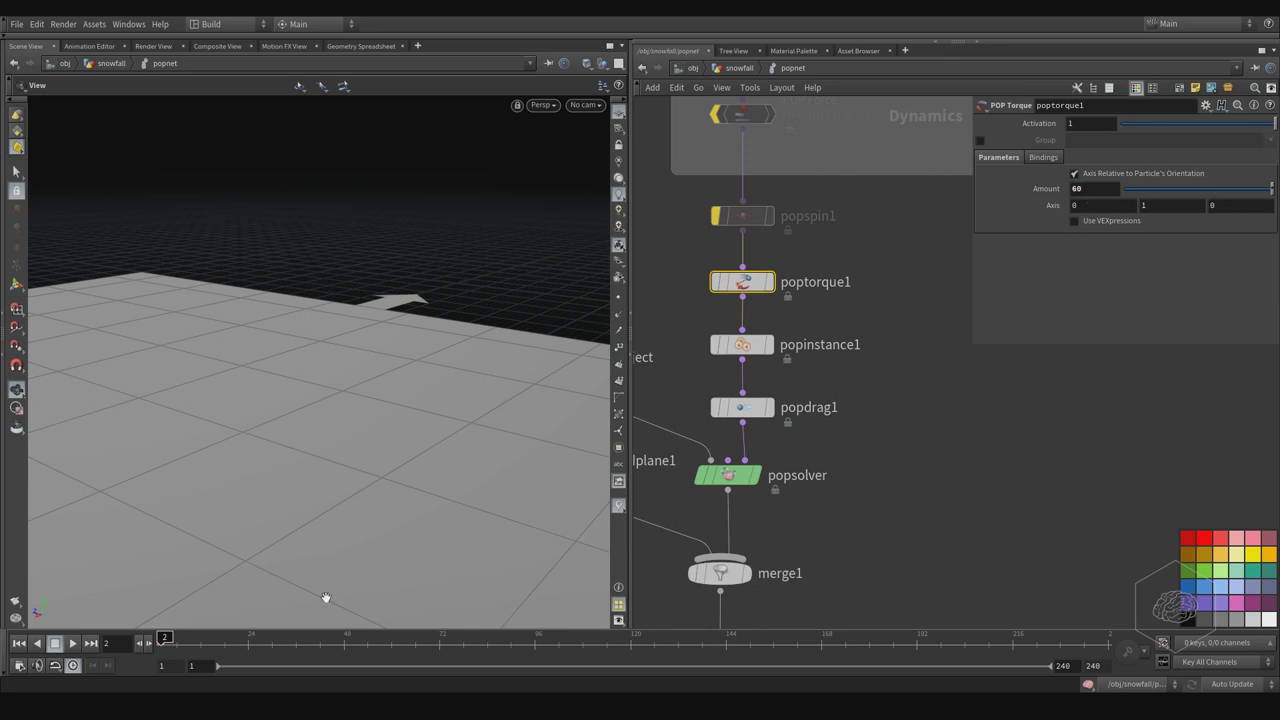
# Preview the falling particles, raise the torque Amount to 360, and rewind the sim
pyautogui.moveTo(198, 643)
pyautogui.mouseDown()
pyautogui.moveTo(565, 627)
pyautogui.moveTo(536, 628)
pyautogui.mouseUp()
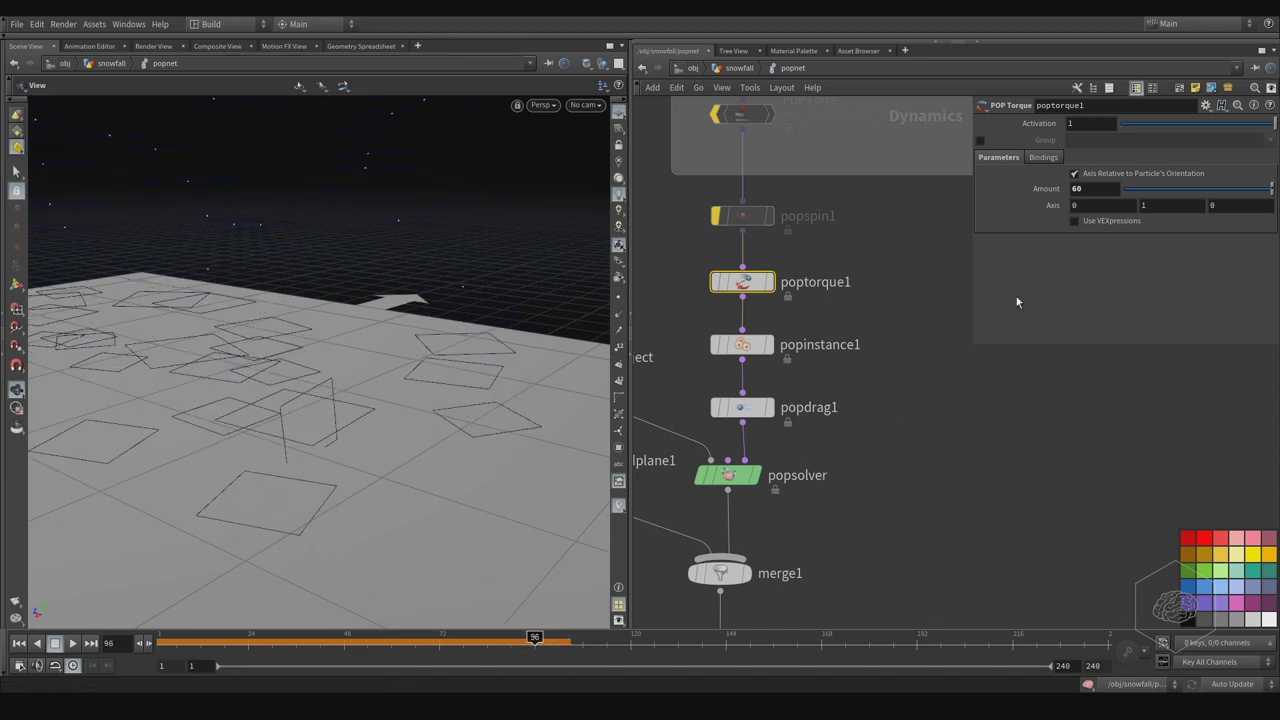
pyautogui.write('360')
pyautogui.press('Return')
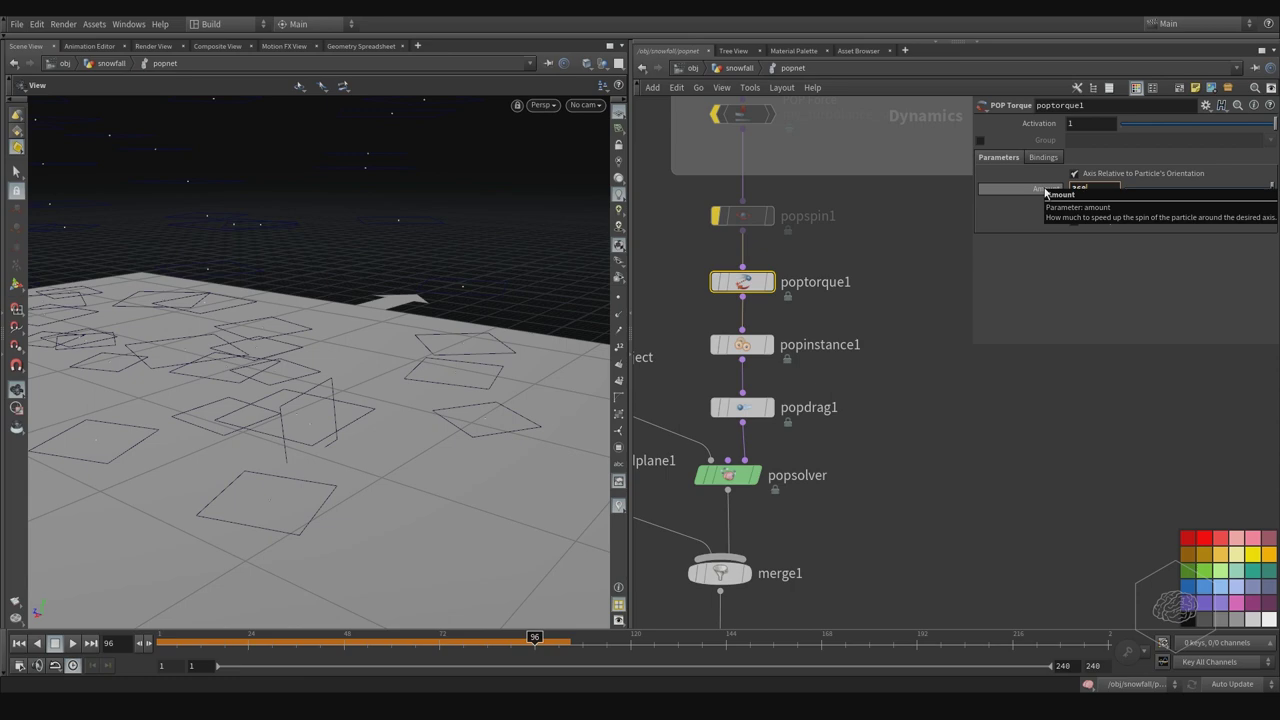
pyautogui.moveTo(258, 643)
pyautogui.mouseDown()
pyautogui.moveTo(167, 641)
pyautogui.moveTo(742, 641)
pyautogui.moveTo(934, 683)
pyautogui.mouseUp()
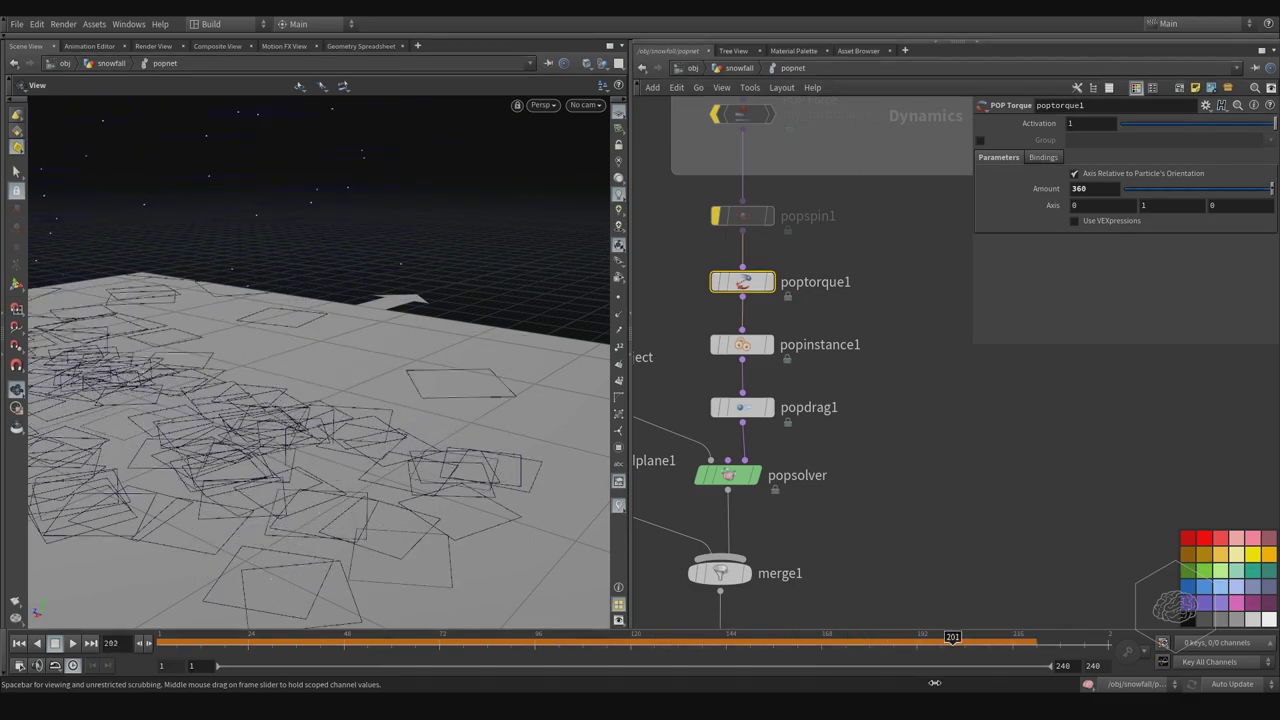
# Un-bypass popspin1, preview the spinning flakes, and move up to the snowfall network's foreach block
pyautogui.click(728, 219)
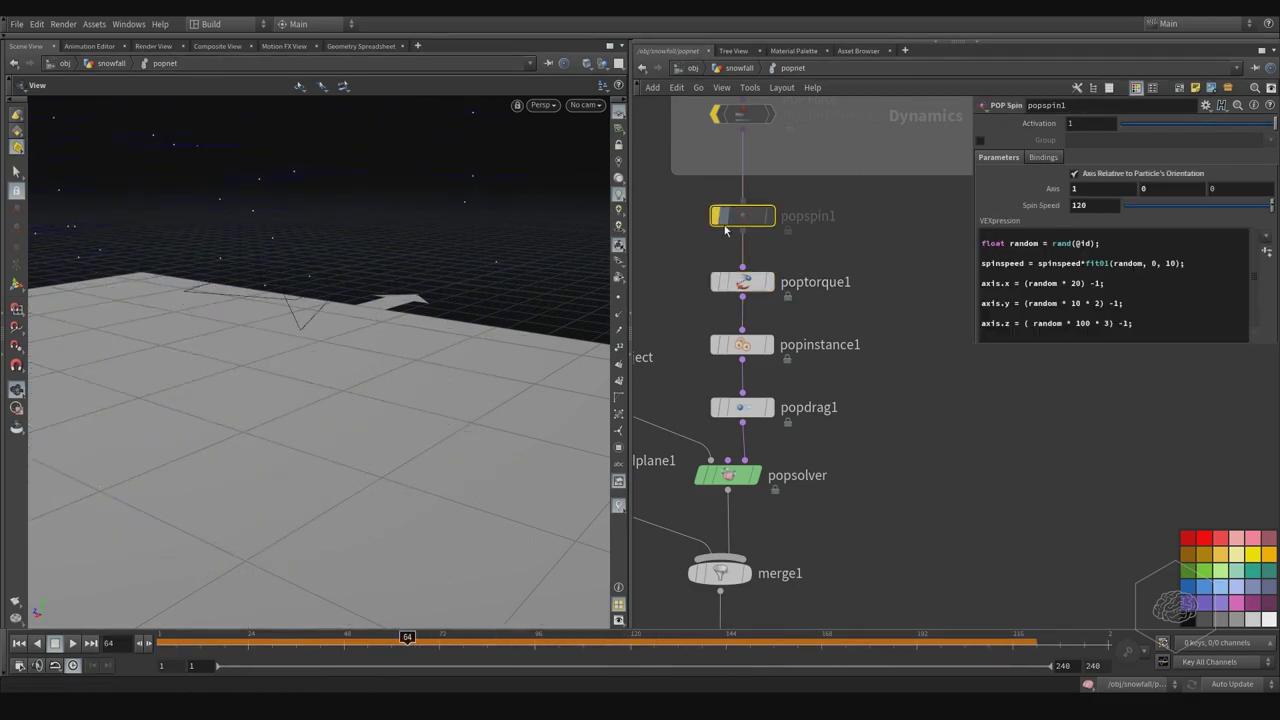
pyautogui.click(716, 216)
pyautogui.click(168, 640)
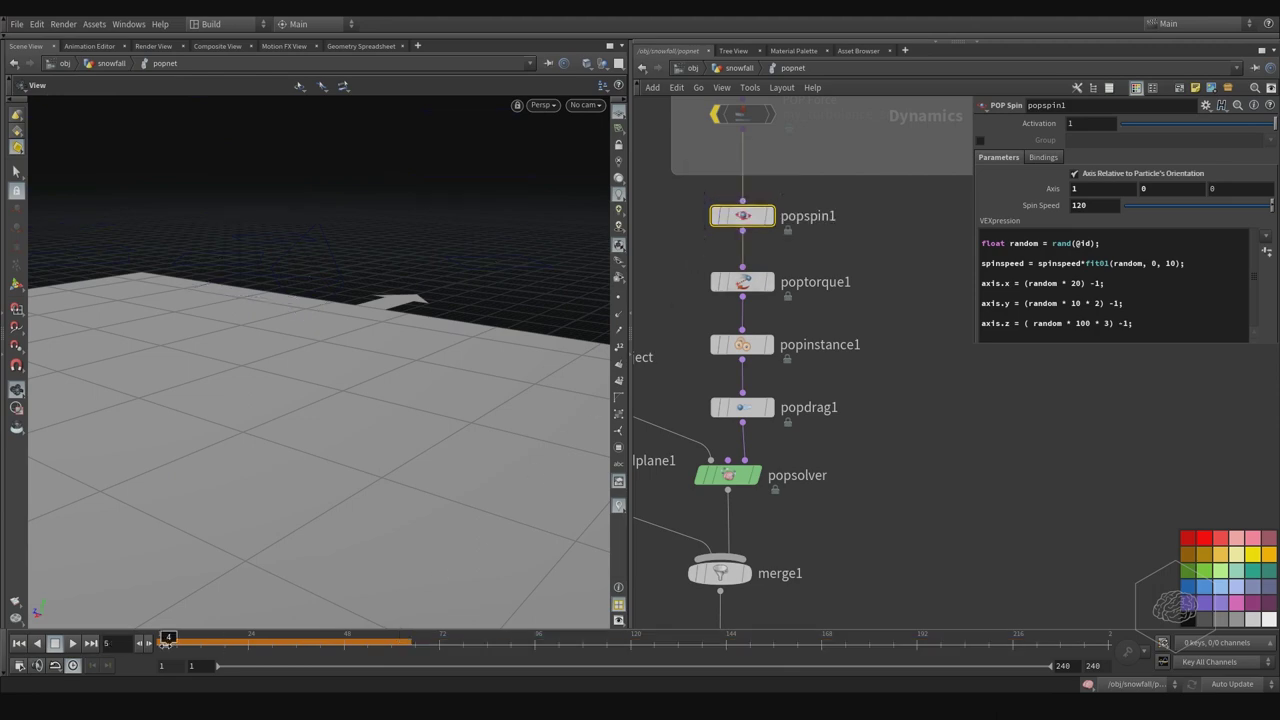
pyautogui.moveTo(168, 640)
pyautogui.mouseDown()
pyautogui.moveTo(642, 638)
pyautogui.moveTo(1017, 689)
pyautogui.moveTo(745, 78)
pyautogui.mouseUp()
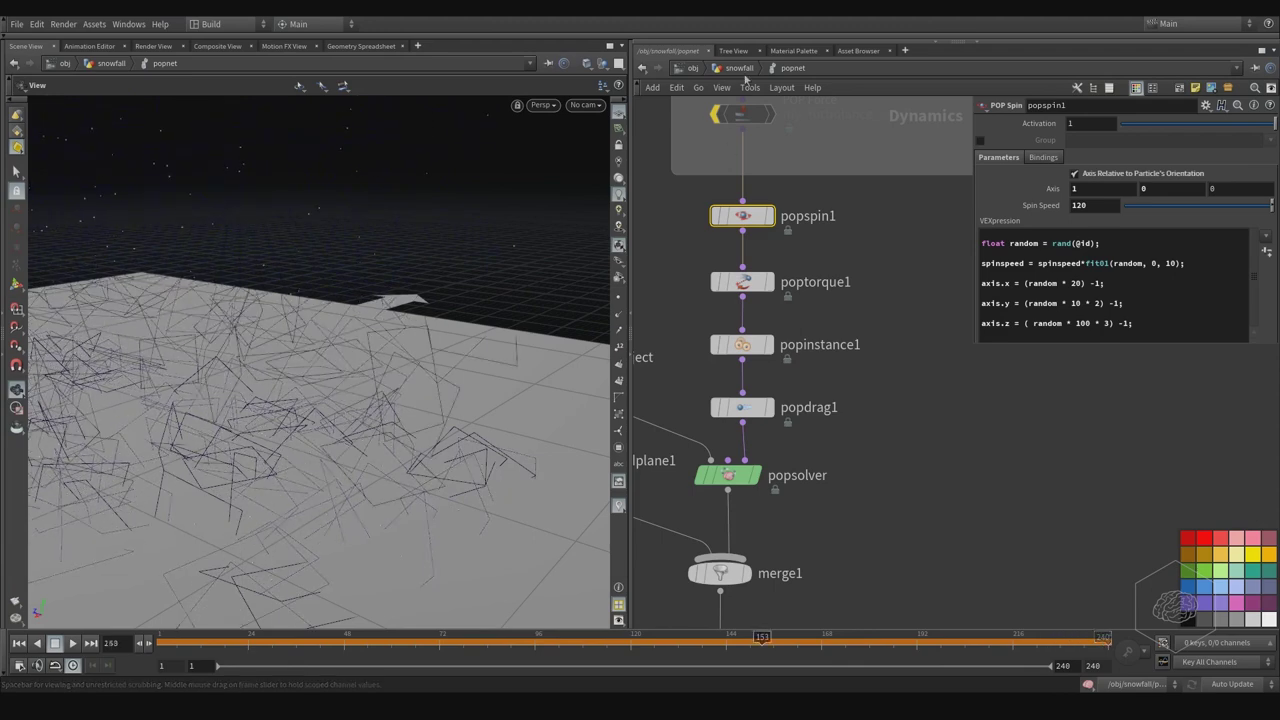
pyautogui.click(744, 72)
pyautogui.moveTo(690, 370); pyautogui.dragTo(748, 310, button='middle')
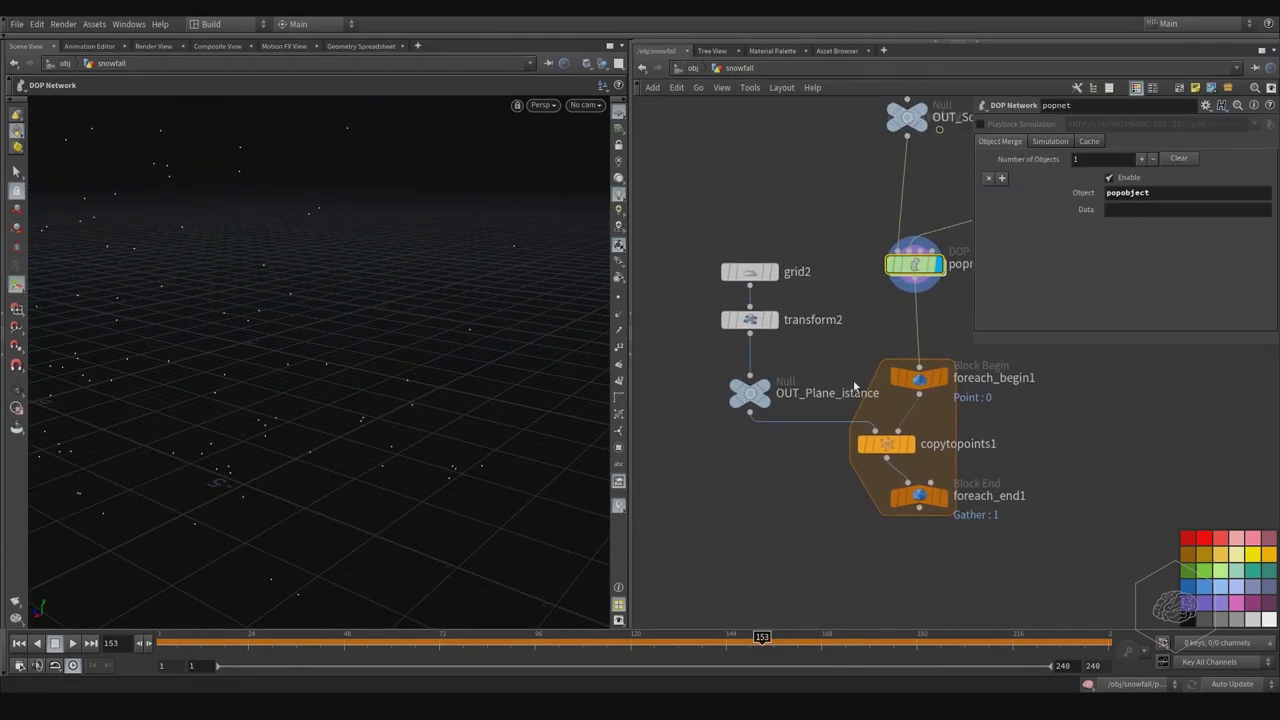
# Display foreach_end1, orbit and scrub to watch the instanced planes fall, then dive into popnet
pyautogui.click(944, 497)
pyautogui.press('space')
pyautogui.moveTo(322, 398)
pyautogui.mouseDown()
pyautogui.moveTo(385, 292)
pyautogui.moveTo(449, 340)
pyautogui.moveTo(423, 337)
pyautogui.moveTo(420, 314)
pyautogui.moveTo(382, 376)
pyautogui.moveTo(443, 391)
pyautogui.mouseUp()
pyautogui.click(173, 640)
pyautogui.moveTo(173, 640); pyautogui.dragTo(550, 636)
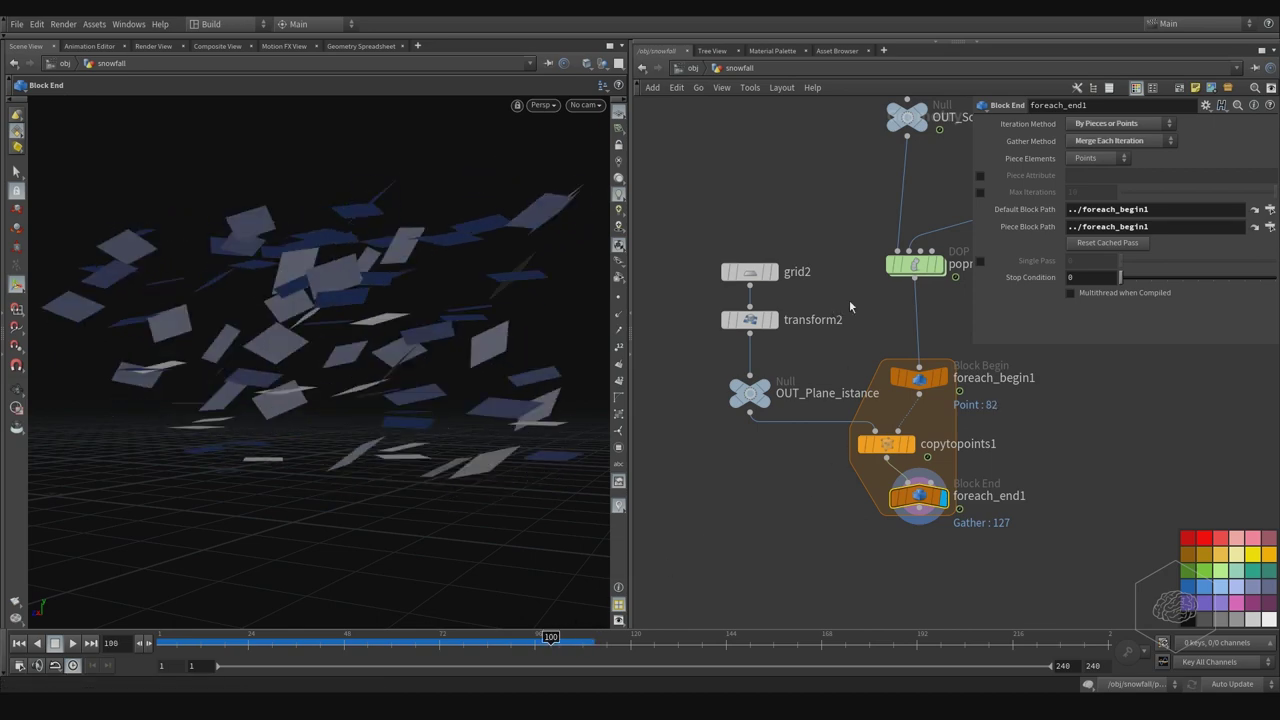
pyautogui.moveTo(849, 306); pyautogui.dragTo(684, 318, button='middle')
pyautogui.doubleClick(754, 275)
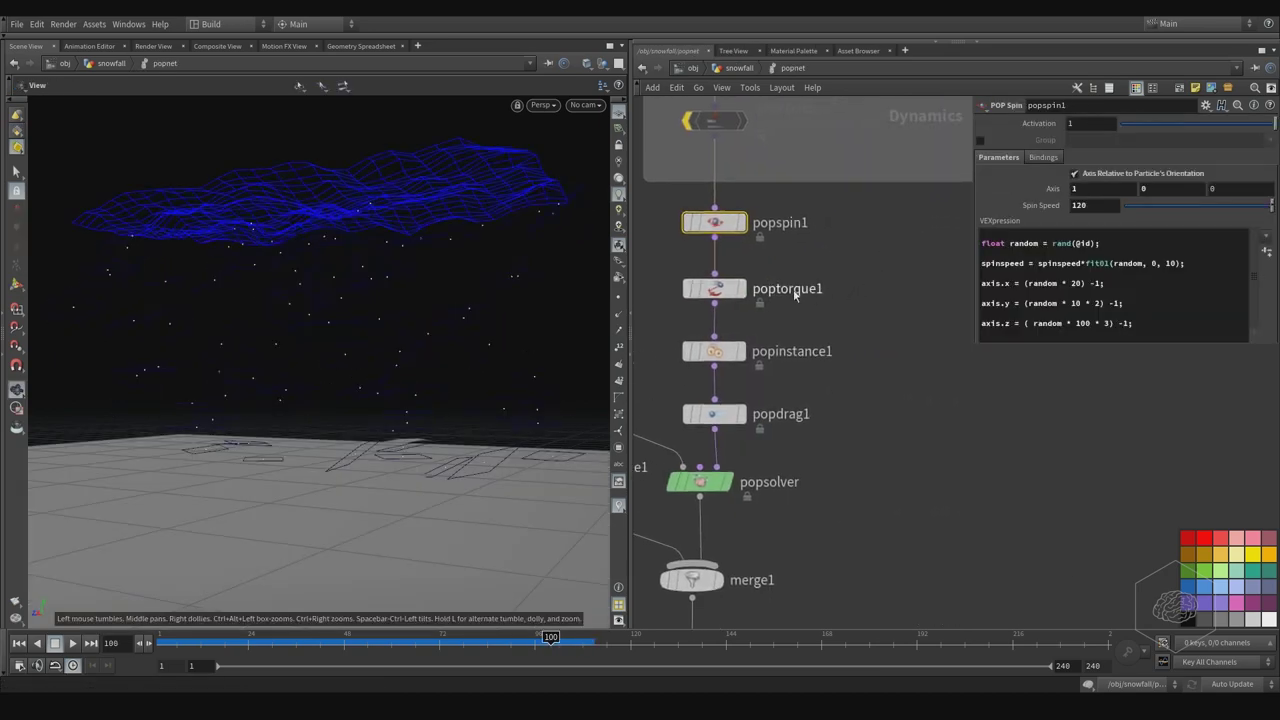
# Shift popspin1, poptorque1 and popinstance1 to the right to make room
pyautogui.moveTo(760, 258); pyautogui.dragTo(655, 382)
pyautogui.moveTo(722, 293)
pyautogui.mouseDown()
pyautogui.moveTo(878, 305)
pyautogui.moveTo(722, 291)
pyautogui.mouseUp()
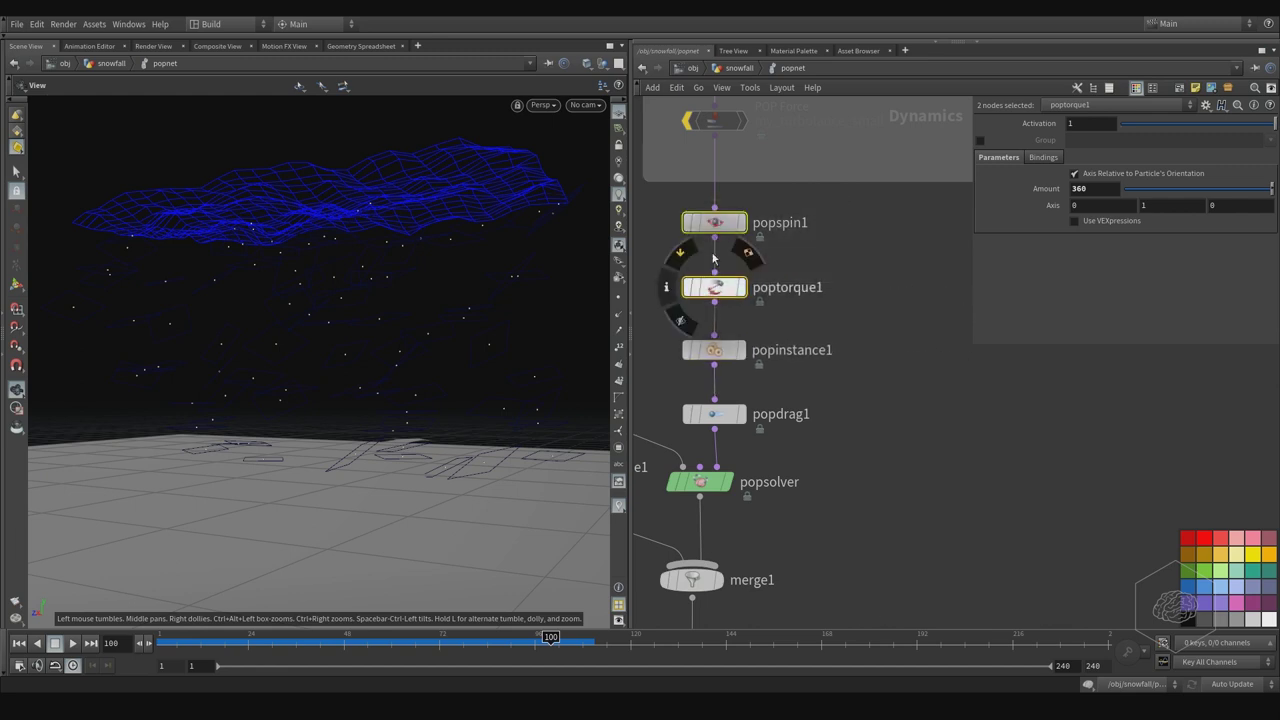
pyautogui.moveTo(676, 205); pyautogui.dragTo(866, 290)
pyautogui.moveTo(719, 230)
pyautogui.mouseDown()
pyautogui.moveTo(898, 250)
pyautogui.moveTo(902, 236)
pyautogui.mouseUp()
# Add switch2 between poptorque1 and popinstance1 and wire the POP Force into it
pyautogui.click(897, 228)
pyautogui.press('Tab')
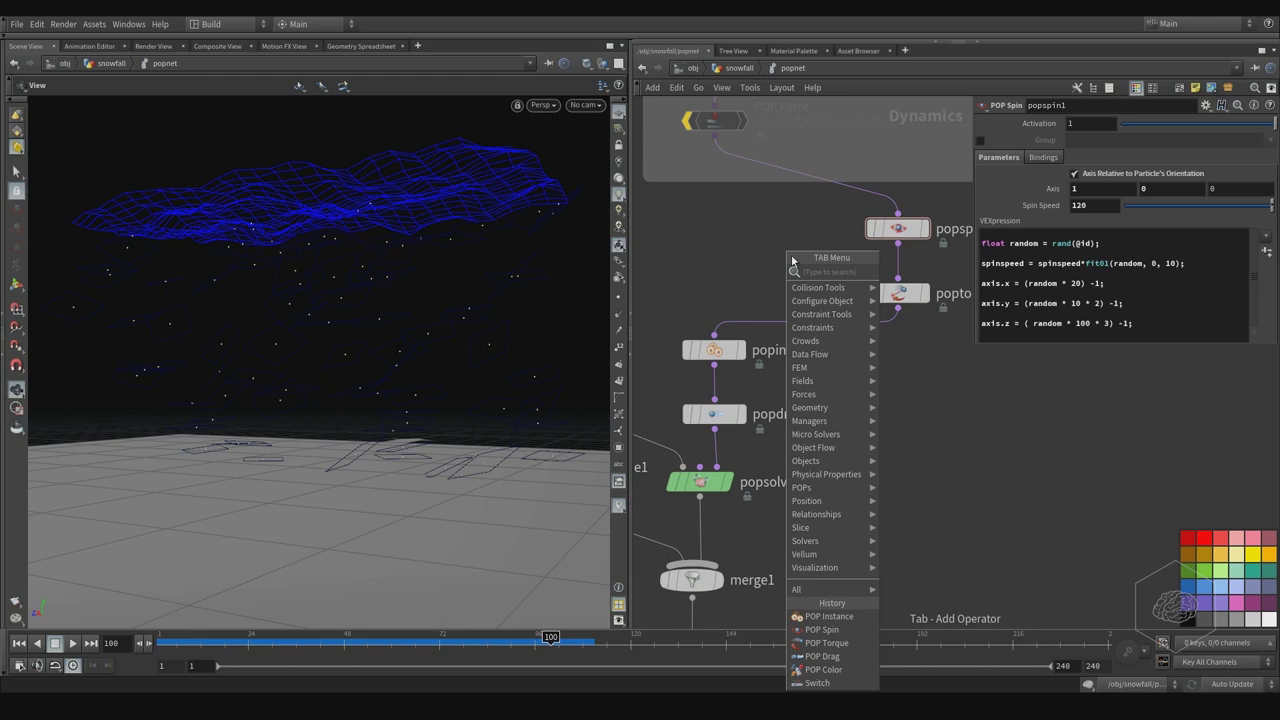
pyautogui.write('swic')
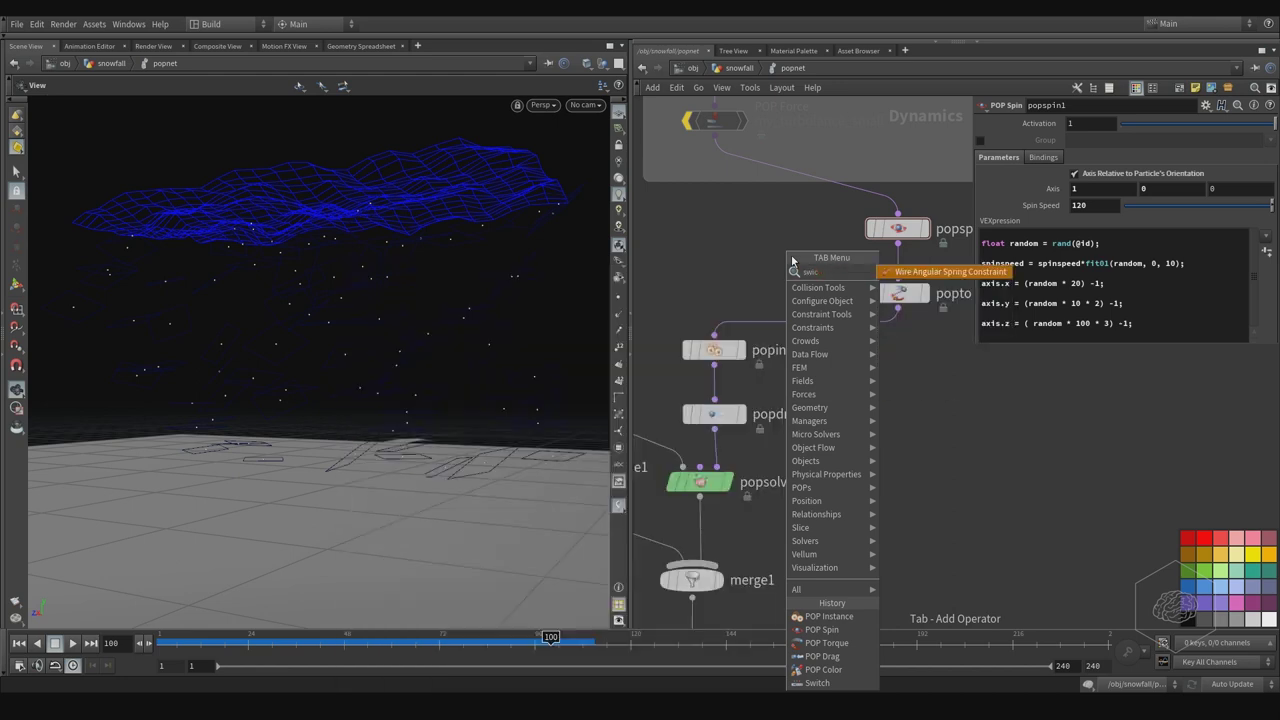
pyautogui.write('h')
pyautogui.press('Return')
pyautogui.click(765, 300)
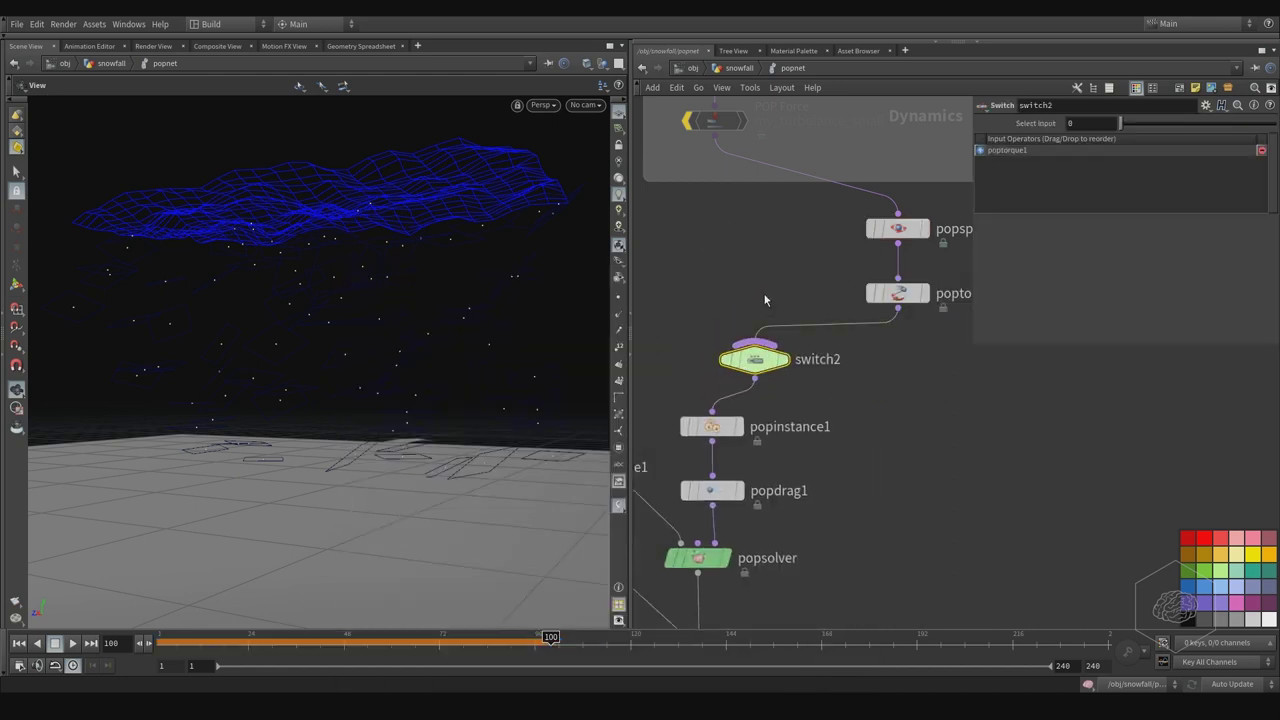
pyautogui.moveTo(720, 148); pyautogui.dragTo(754, 348)
# Create a new POP Wrangle node, popwrangle1, in popnet
pyautogui.press('Tab')
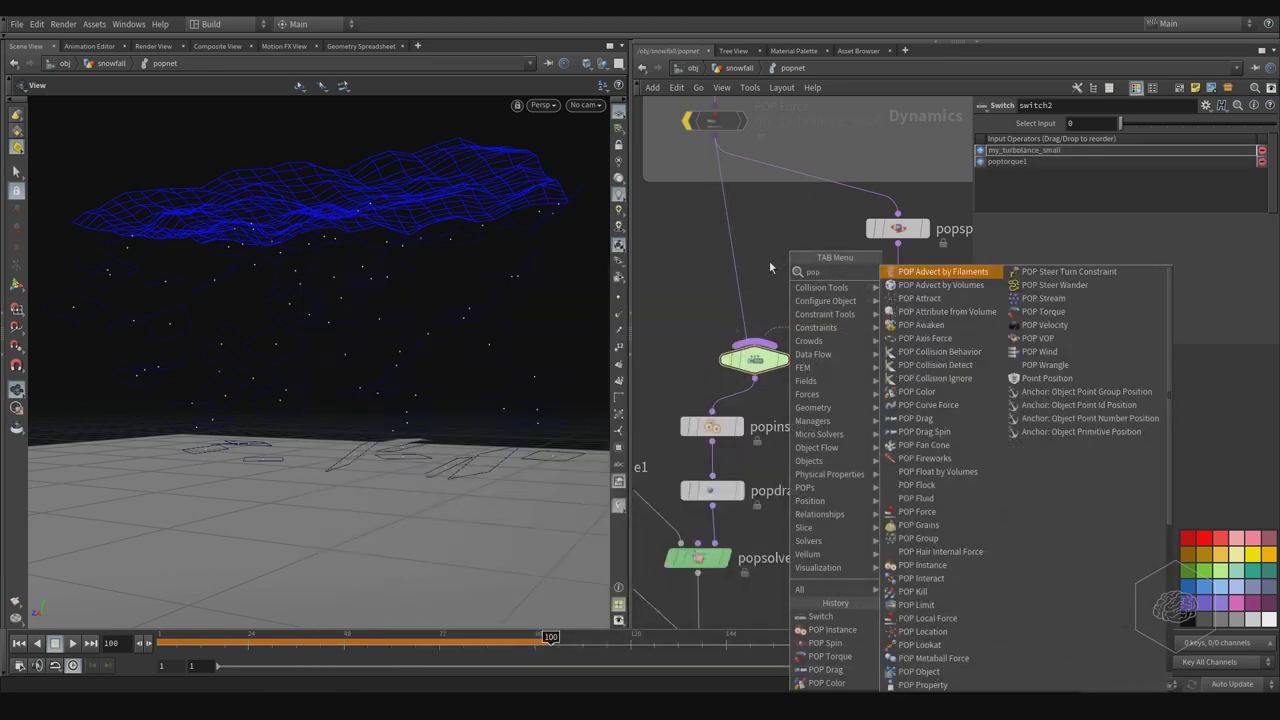
pyautogui.write('pop wrangl')
pyautogui.press('Return')
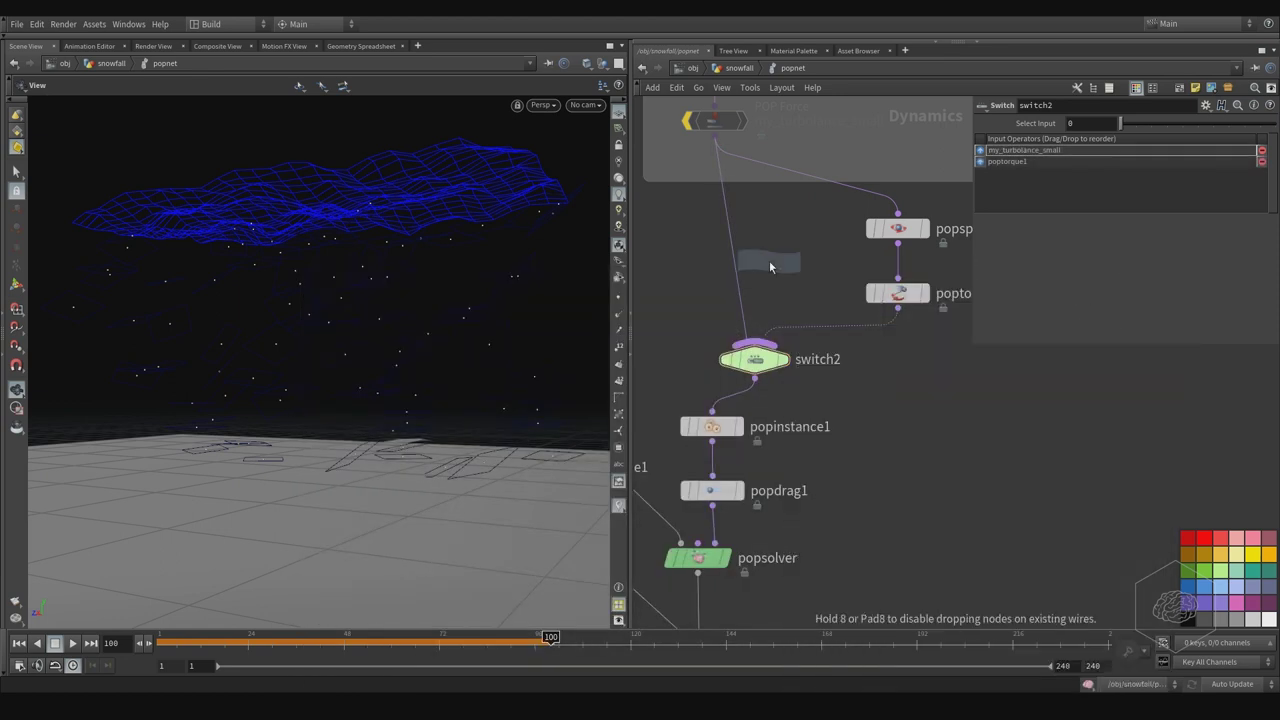
pyautogui.click(790, 250)
# Insert popwrangle1 on the force-to-switch wire and line switch2 up beneath it
pyautogui.moveTo(780, 252); pyautogui.dragTo(713, 263)
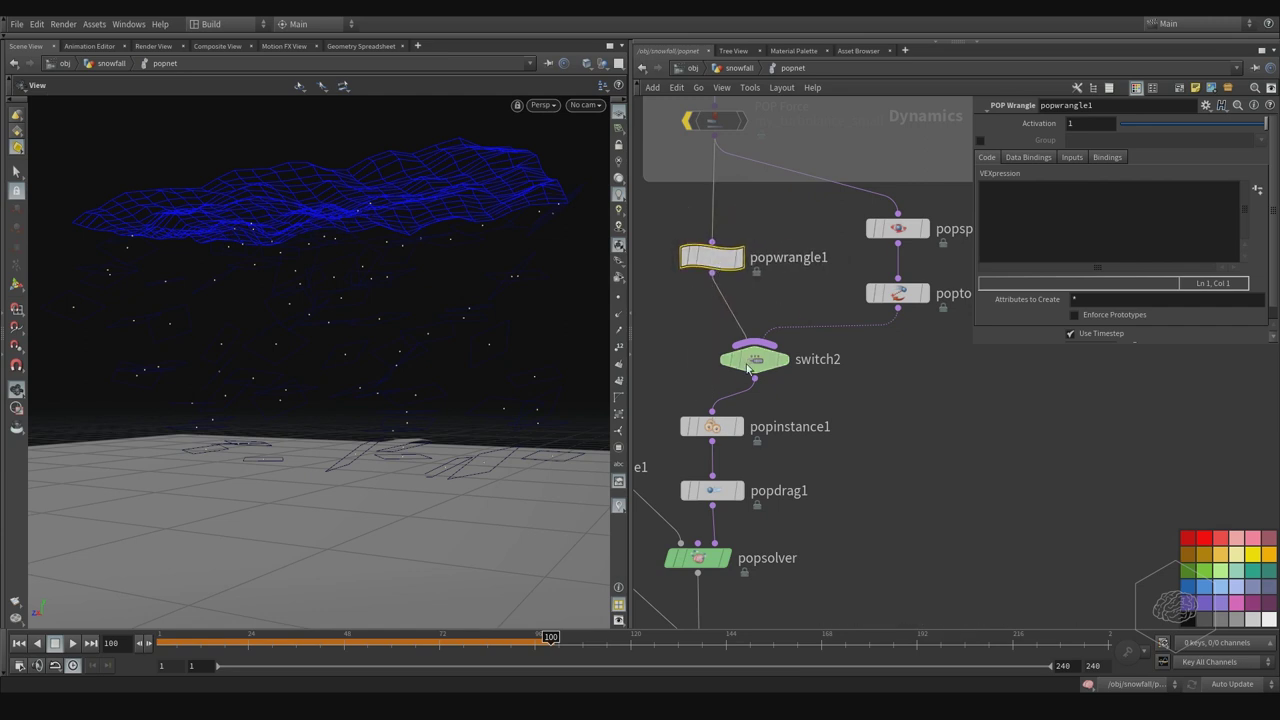
pyautogui.moveTo(752, 360); pyautogui.dragTo(712, 363)
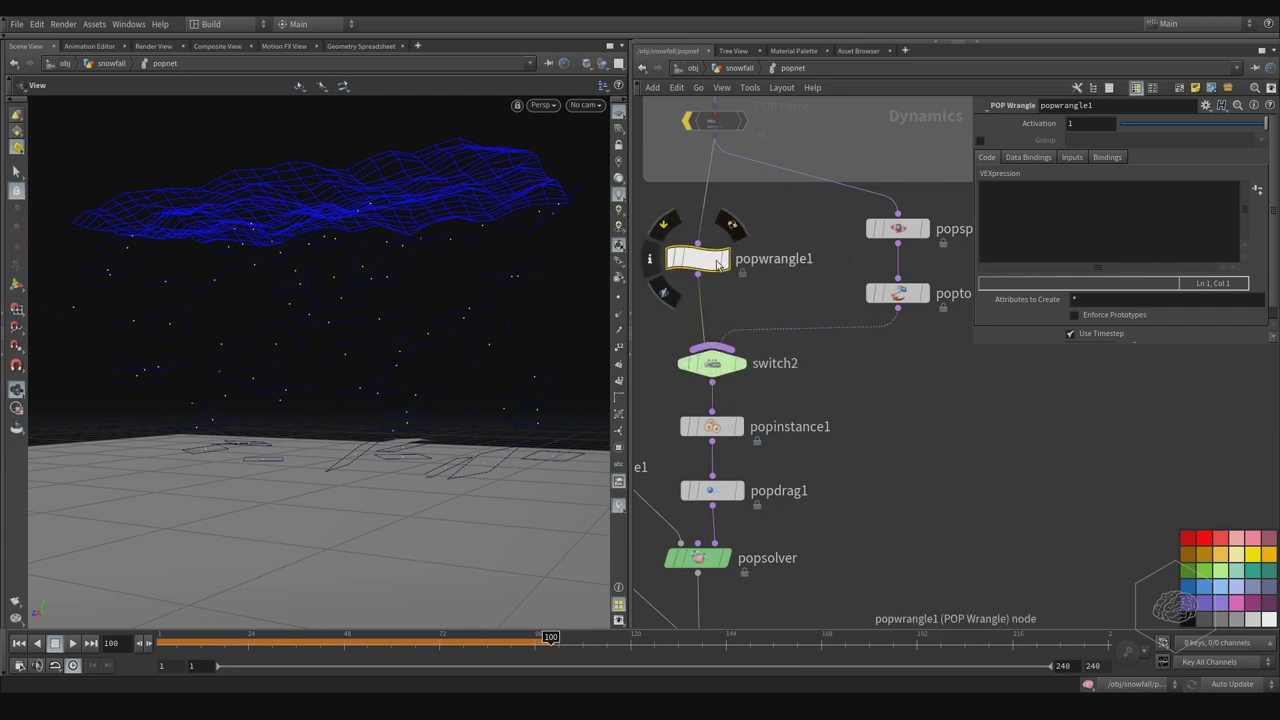
pyautogui.moveTo(824, 283); pyautogui.dragTo(768, 289, button='middle')
# Inspect poptorque1's name, then open popwrangle1's empty VEXpression field
pyautogui.click(855, 303)
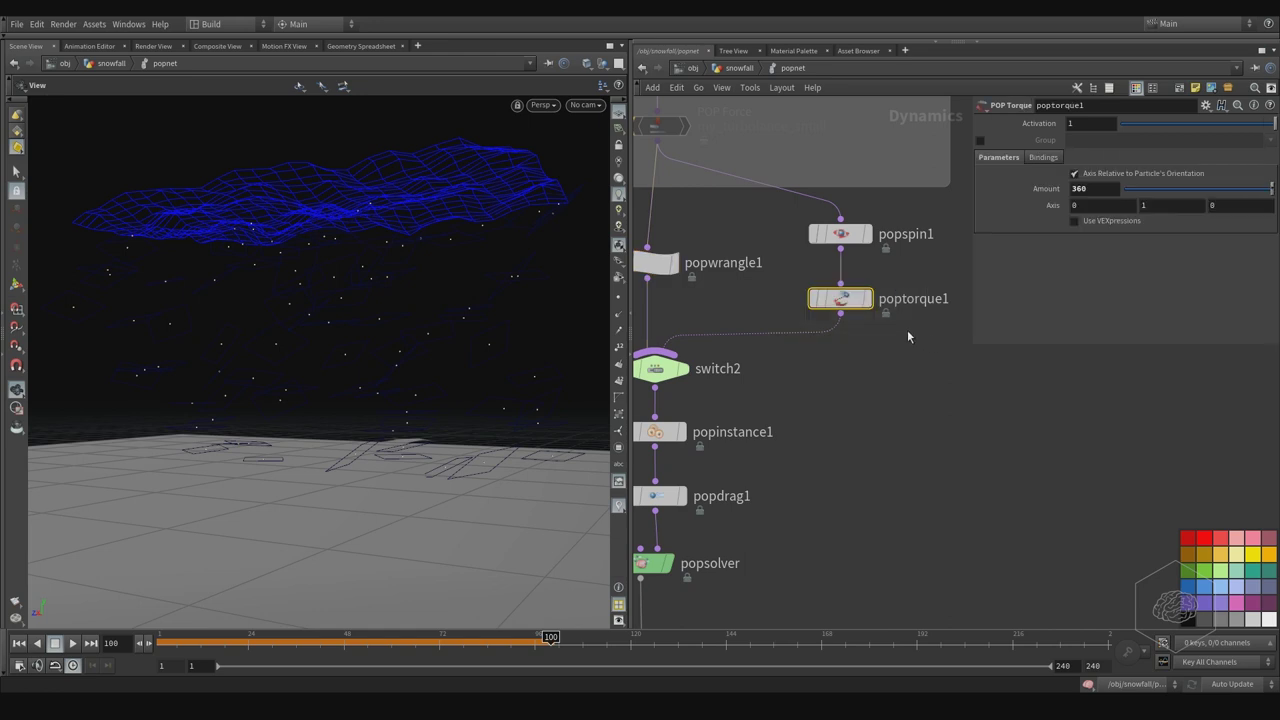
pyautogui.doubleClick(915, 299)
pyautogui.moveTo(945, 299); pyautogui.dragTo(905, 299)
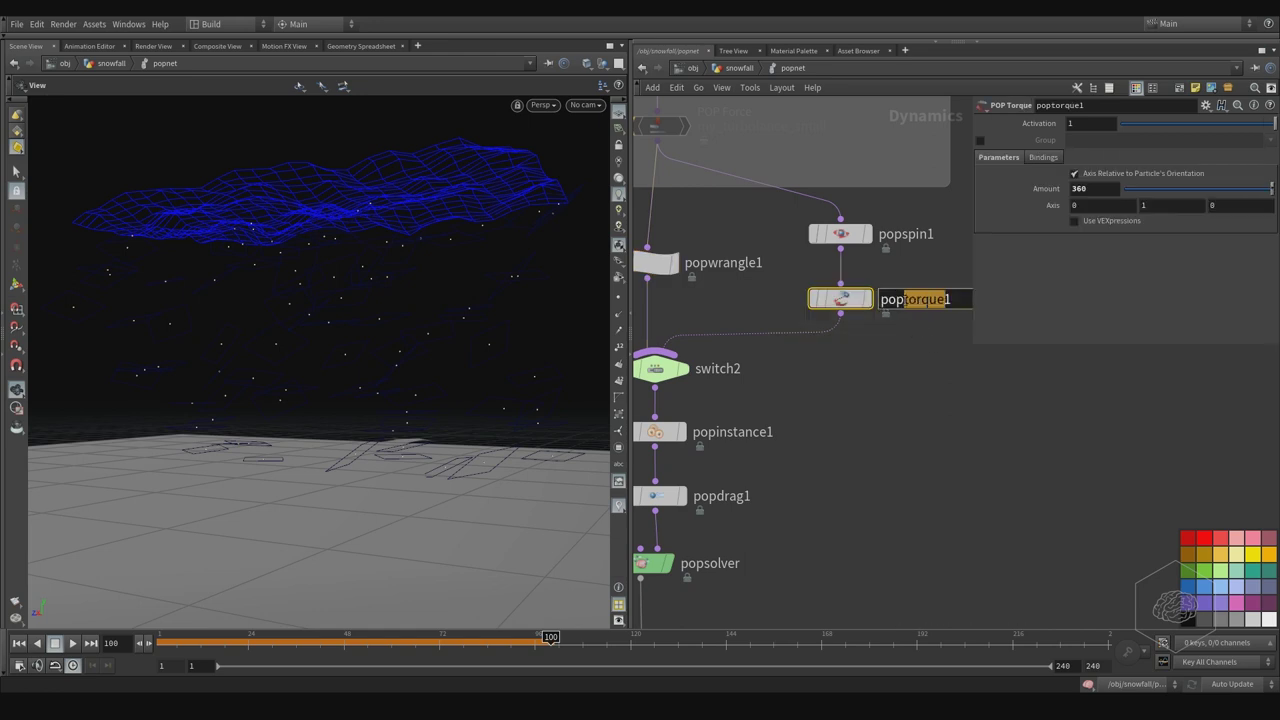
pyautogui.press('Escape')
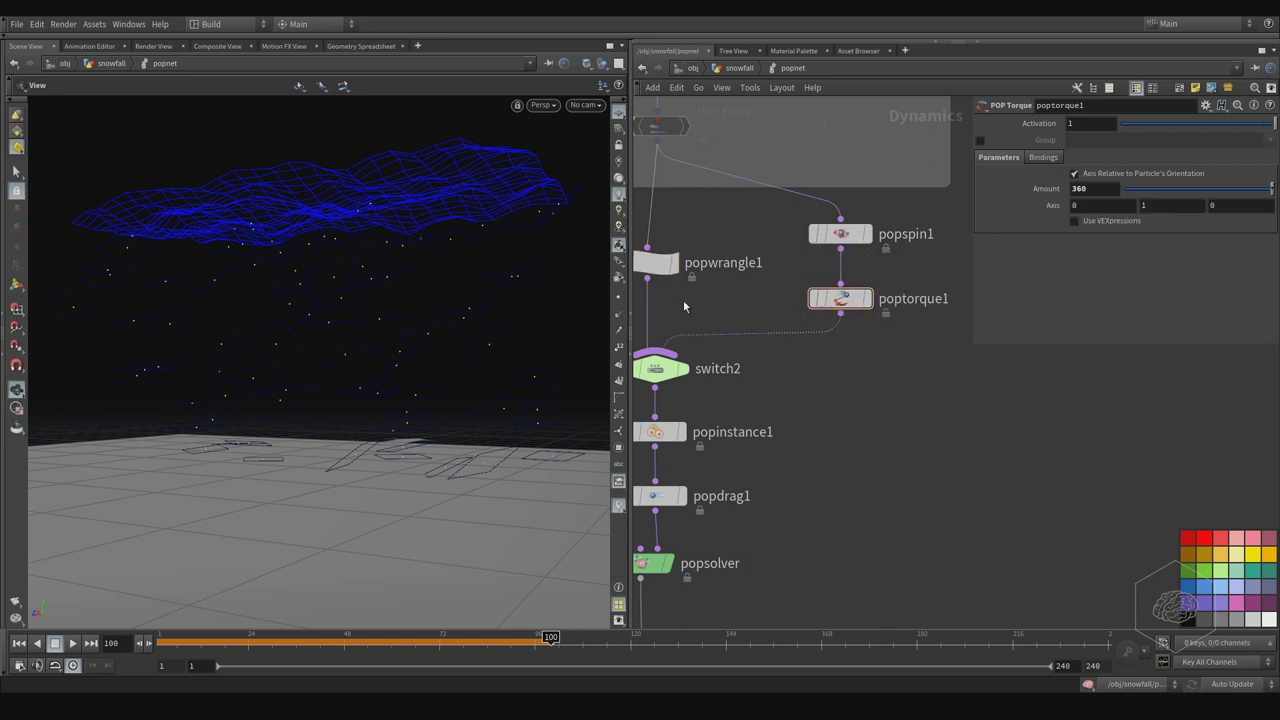
pyautogui.moveTo(683, 300); pyautogui.dragTo(748, 320, button='middle')
pyautogui.click(712, 281)
pyautogui.click(1092, 220)
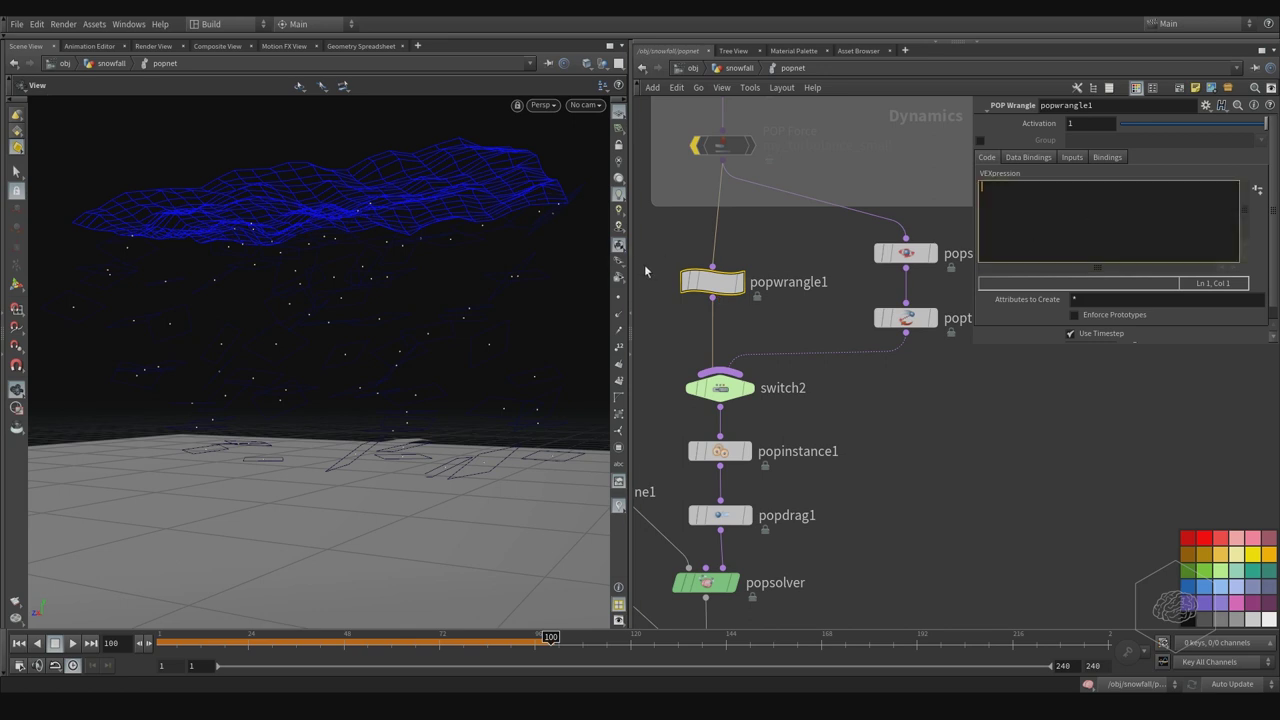
# Write v@torque = 360 into popwrangle1's VEXpression
pyautogui.click(906, 318)
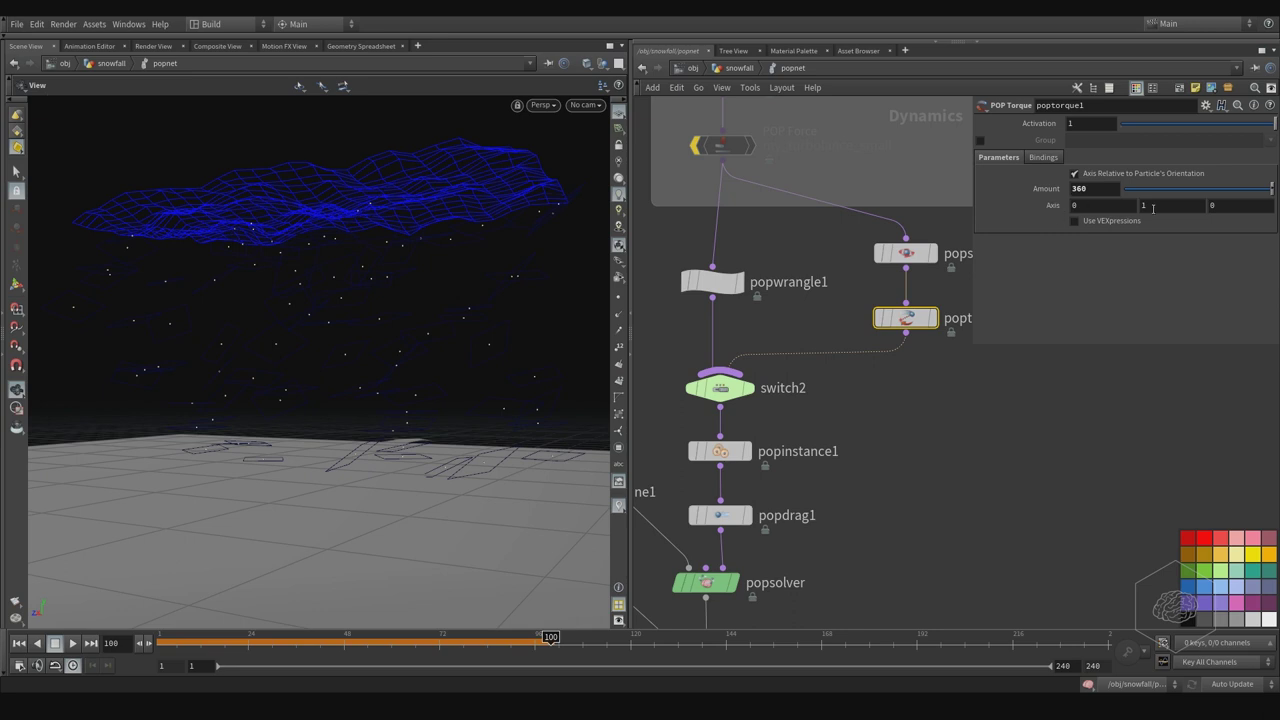
pyautogui.click(712, 282)
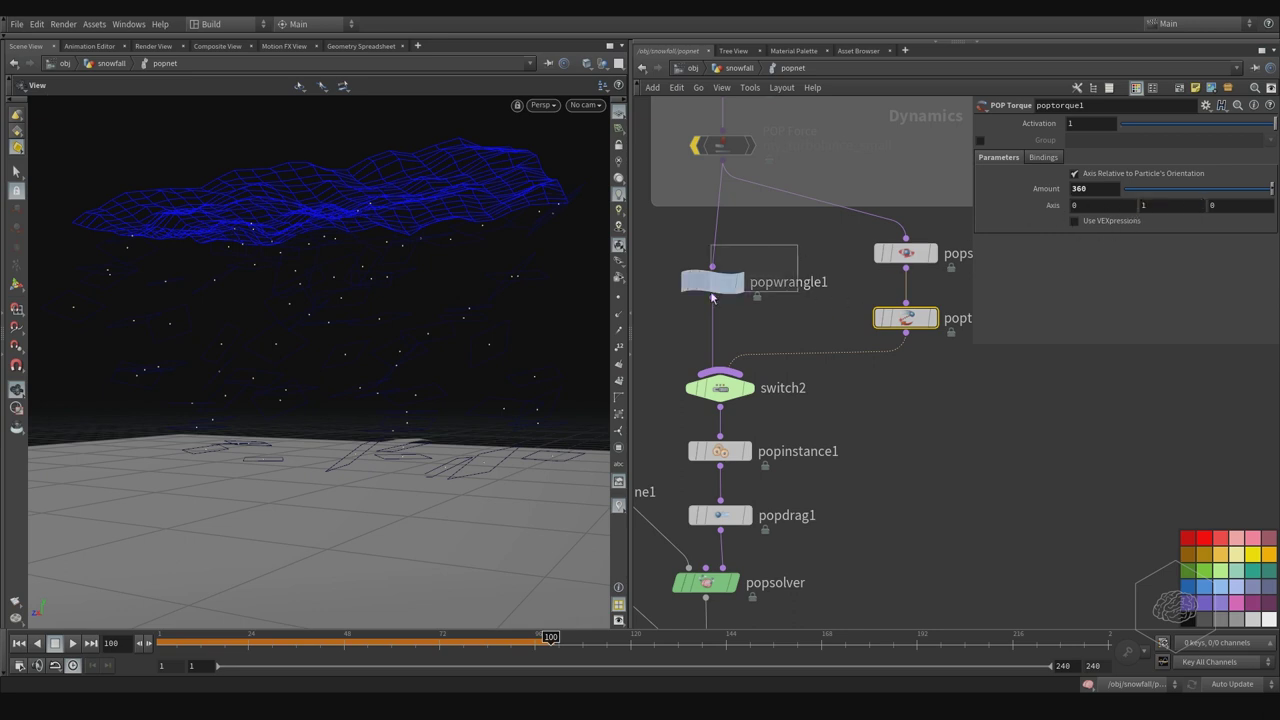
pyautogui.write('v@')
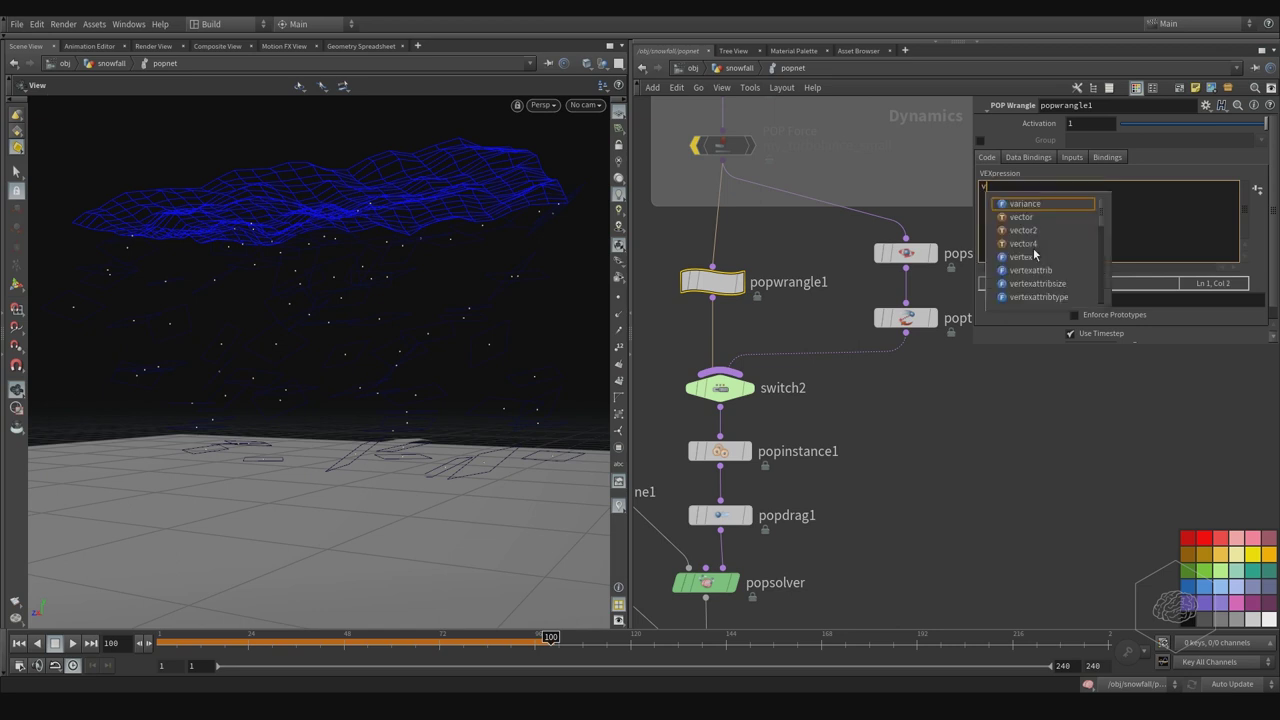
pyautogui.write('@torque = 360;')
pyautogui.press('Return')
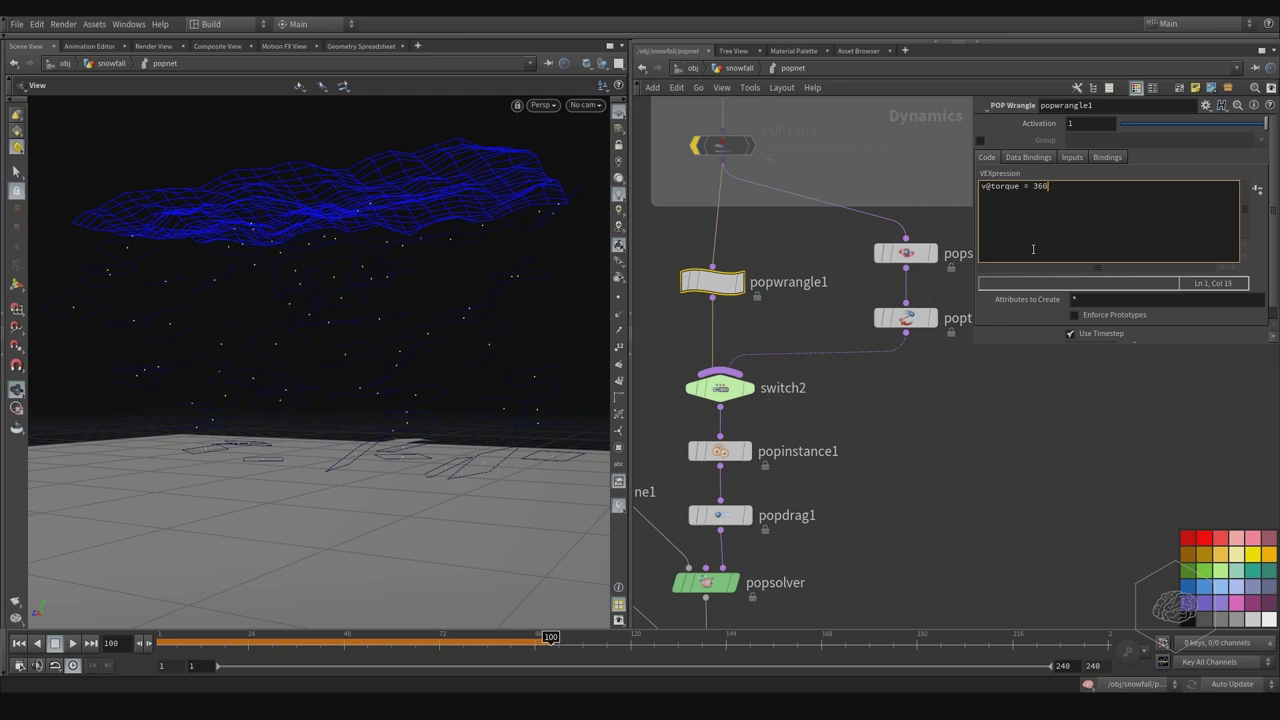
# Check switch2's inputs, rewind to frame 1, and orbit the view higher
pyautogui.click(725, 420)
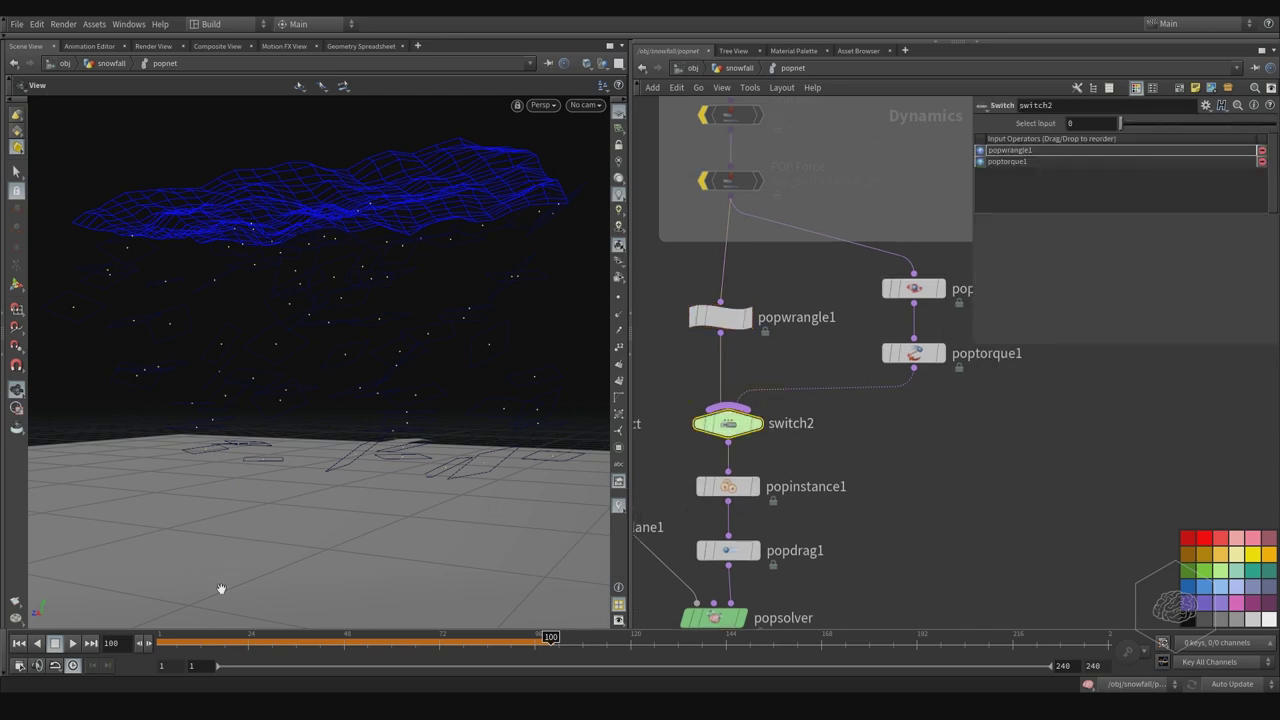
pyautogui.click(190, 640)
pyautogui.moveTo(337, 357)
pyautogui.mouseDown()
pyautogui.moveTo(337, 400)
pyautogui.moveTo(357, 428)
pyautogui.mouseUp()
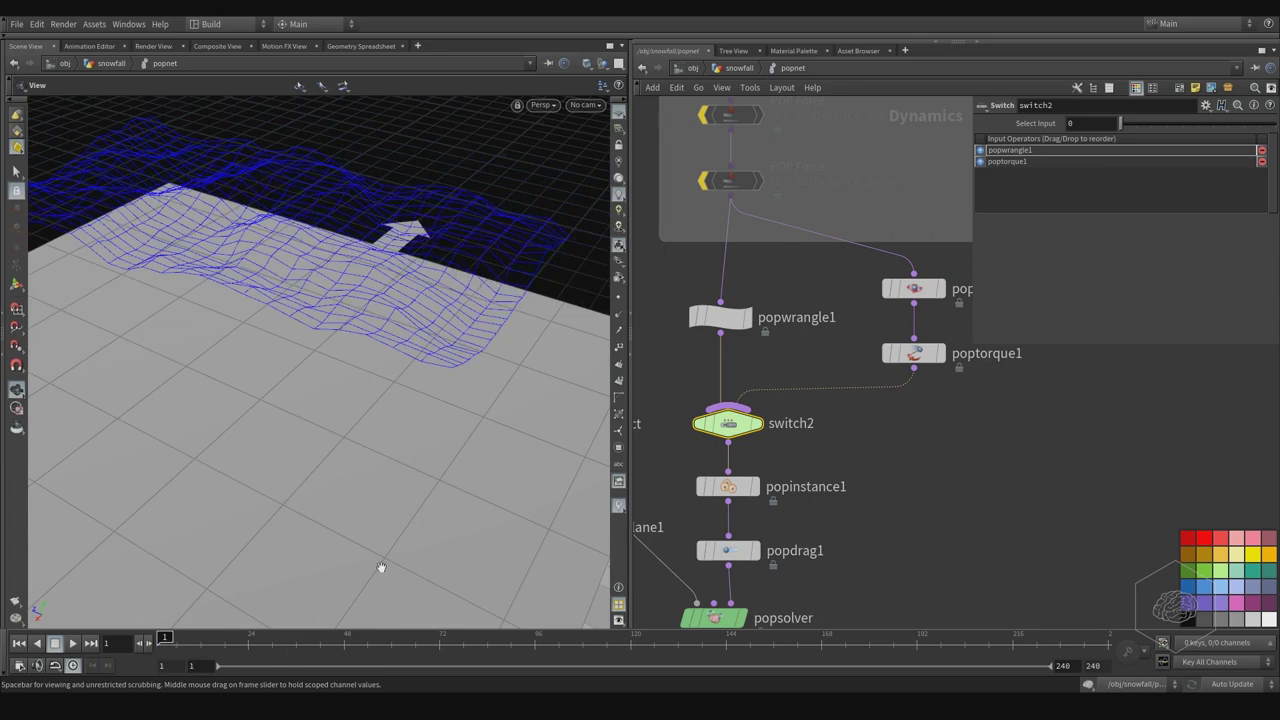
# Cook the wrangle-driven sim from frame 1 and show popspin1's Spin Speed 120 settings
pyautogui.moveTo(166, 637)
pyautogui.mouseDown()
pyautogui.moveTo(507, 615)
pyautogui.moveTo(164, 615)
pyautogui.mouseUp()
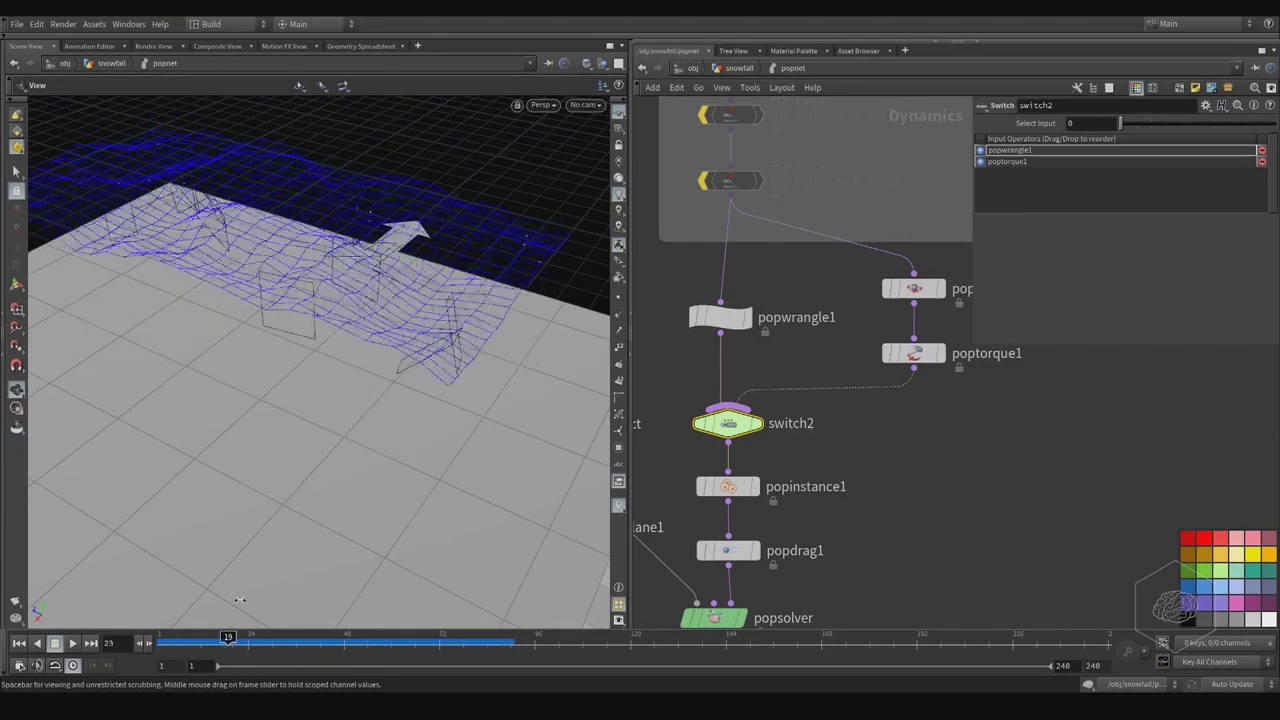
pyautogui.click(910, 288)
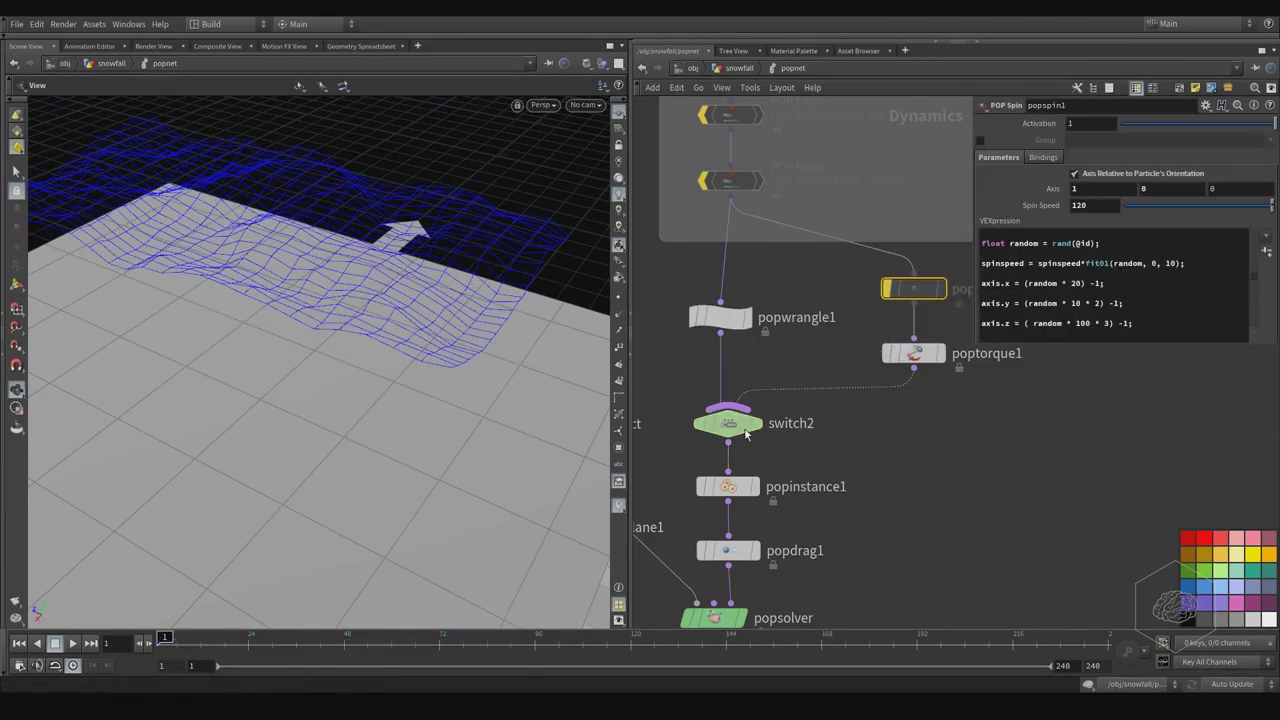
# Copy popspin1's random-spin VEX and paste it below the torque line in popwrangle1
pyautogui.click(748, 430)
pyautogui.click(912, 288)
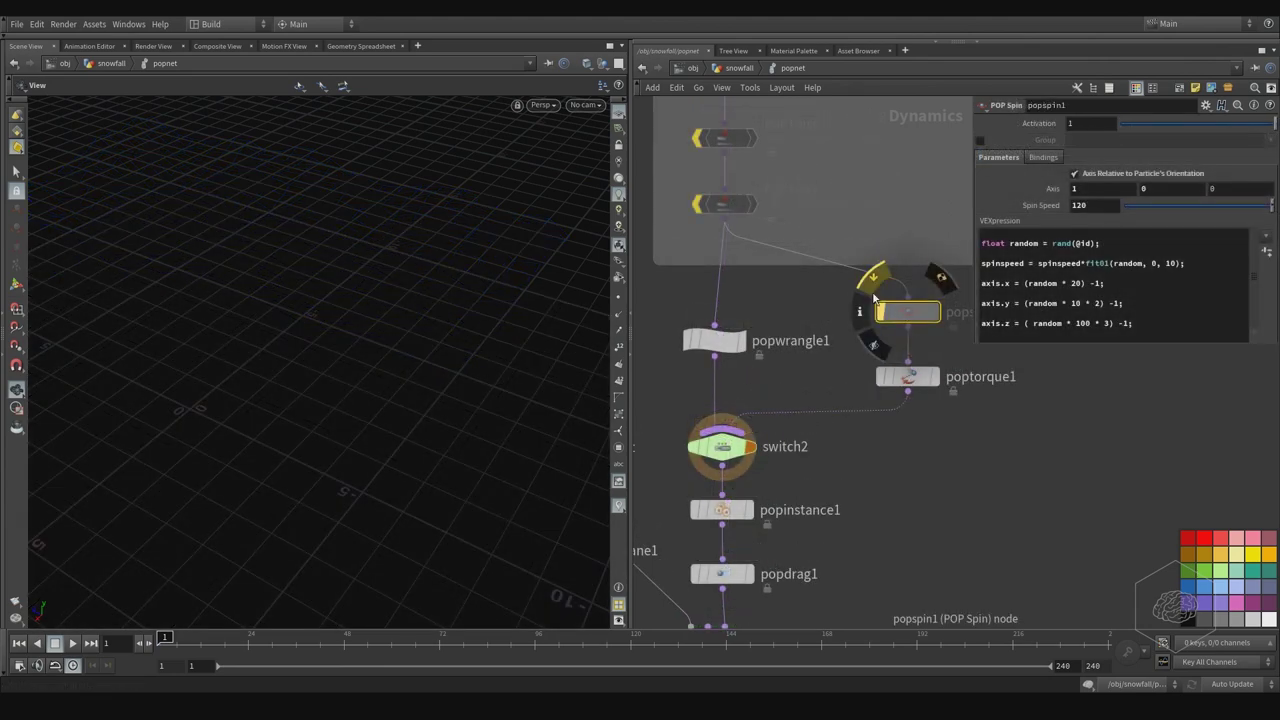
pyautogui.moveTo(1165, 330); pyautogui.dragTo(971, 222)
pyautogui.hotkey('ctrl', 'c')
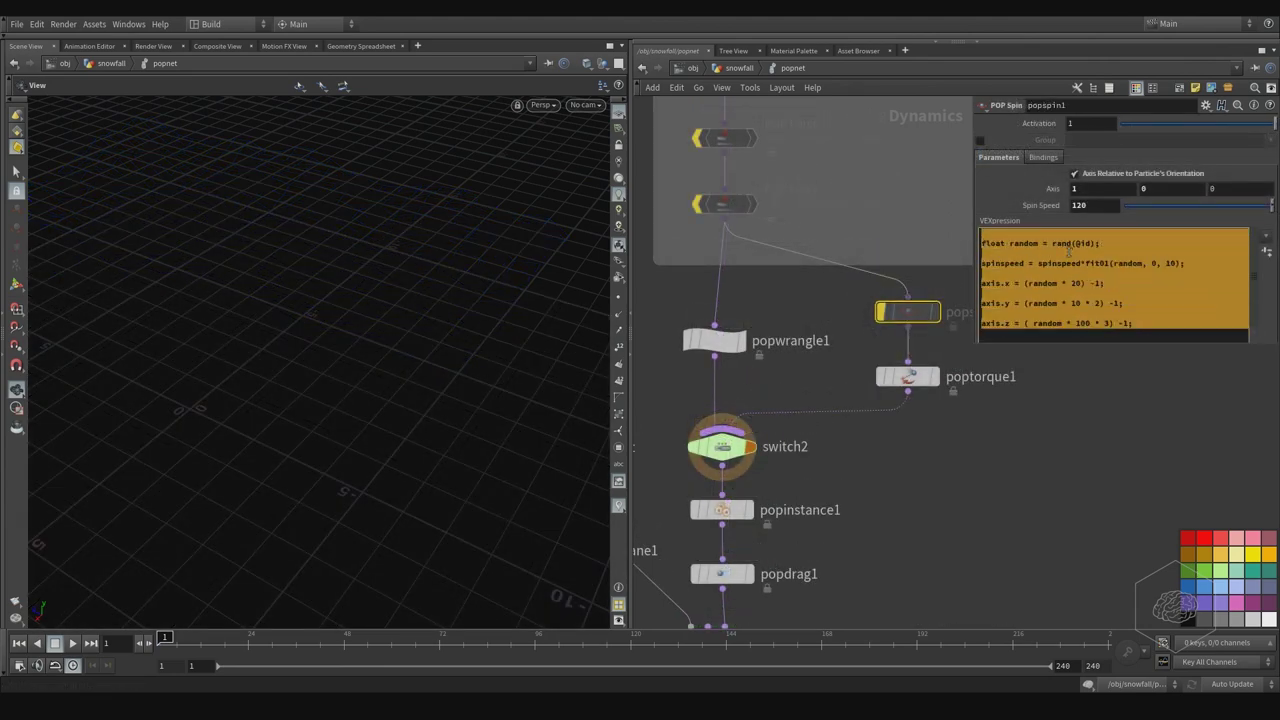
pyautogui.click(718, 341)
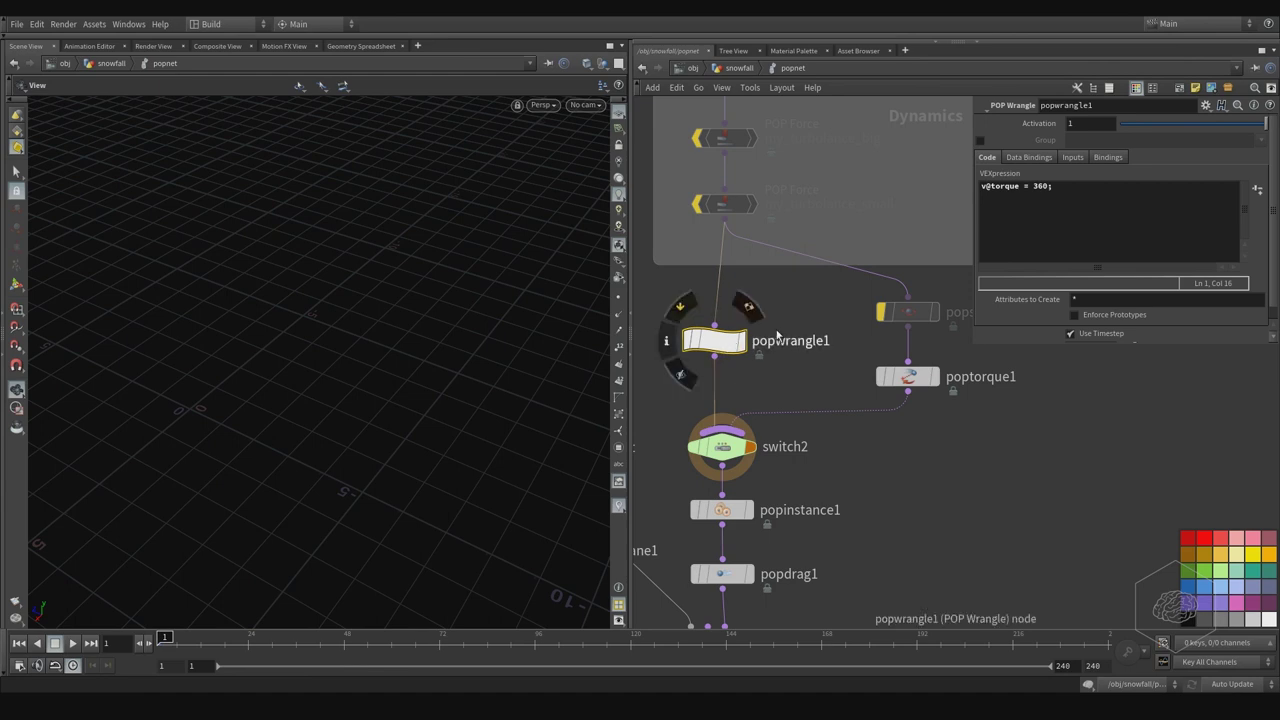
pyautogui.press('Return')
pyautogui.hotkey('ctrl', 'v')
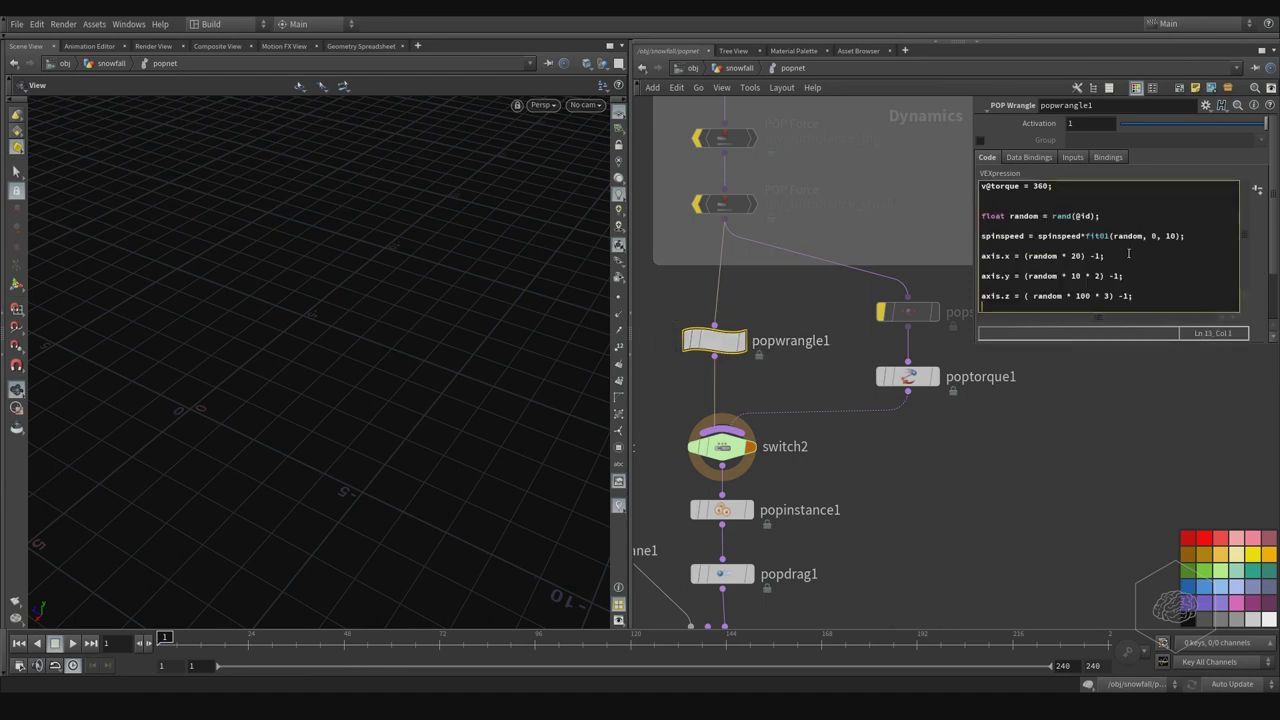
# Add a float spinspeed = 360 declaration above the spinspeed calculation line
pyautogui.moveTo(822, 300); pyautogui.dragTo(845, 303, button='middle')
pyautogui.click(848, 297)
pyautogui.click(1036, 235)
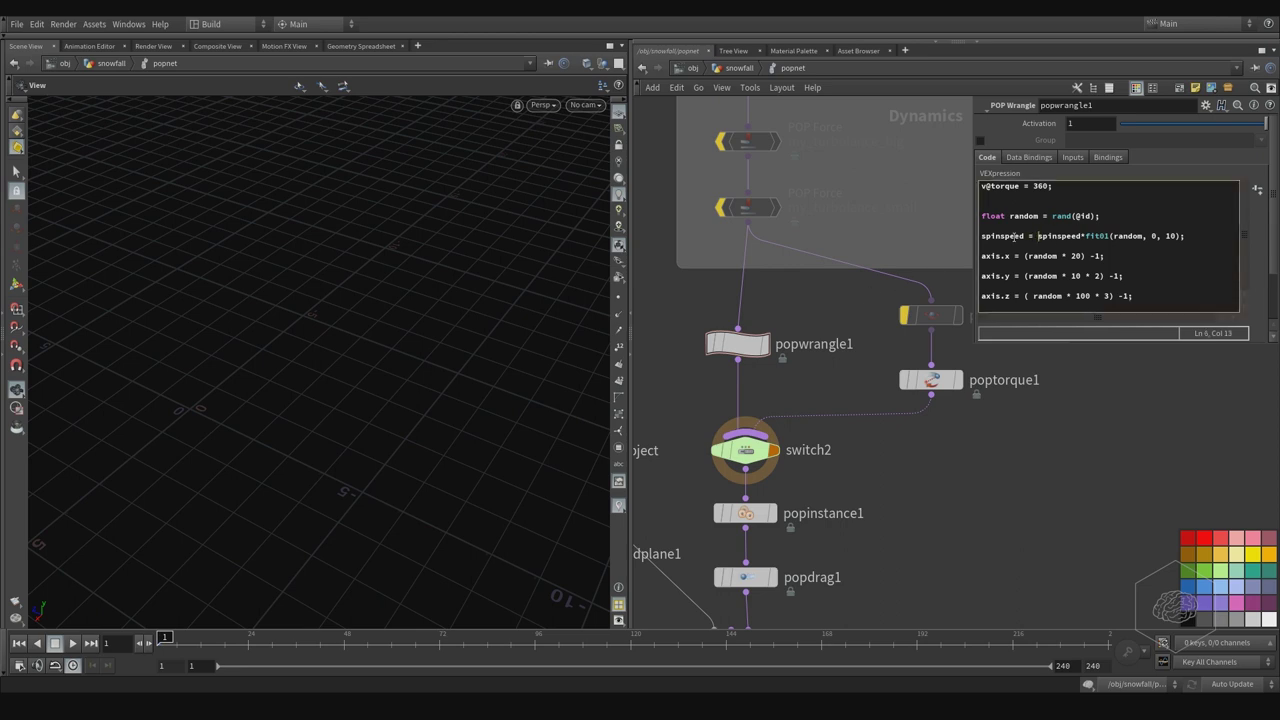
pyautogui.click(1006, 238)
pyautogui.write('float')
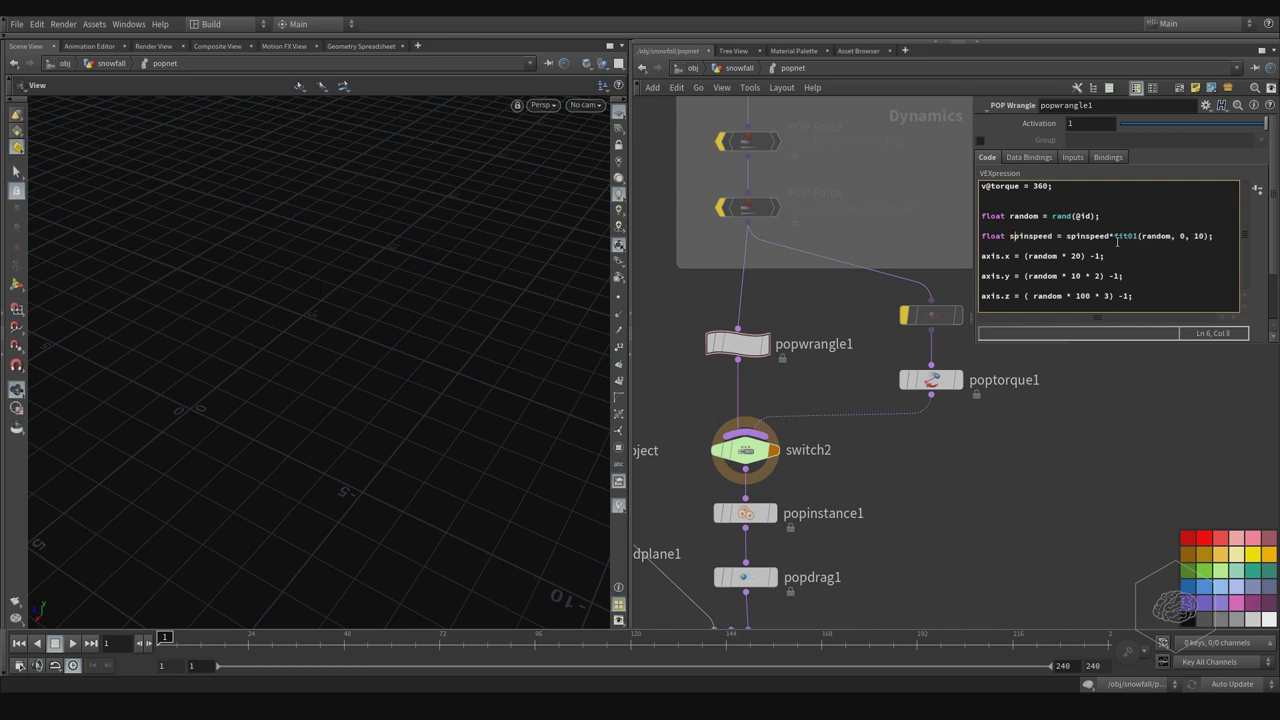
pyautogui.press('Right')
pyautogui.press('Right')
pyautogui.press('Right')
pyautogui.hotkey('shift', 'Right')
pyautogui.hotkey('shift', 'Right')
pyautogui.hotkey('shift', 'Right')
pyautogui.hotkey('shift', 'Right')
pyautogui.press('Left')
pyautogui.press('Up')
pyautogui.press('Return')
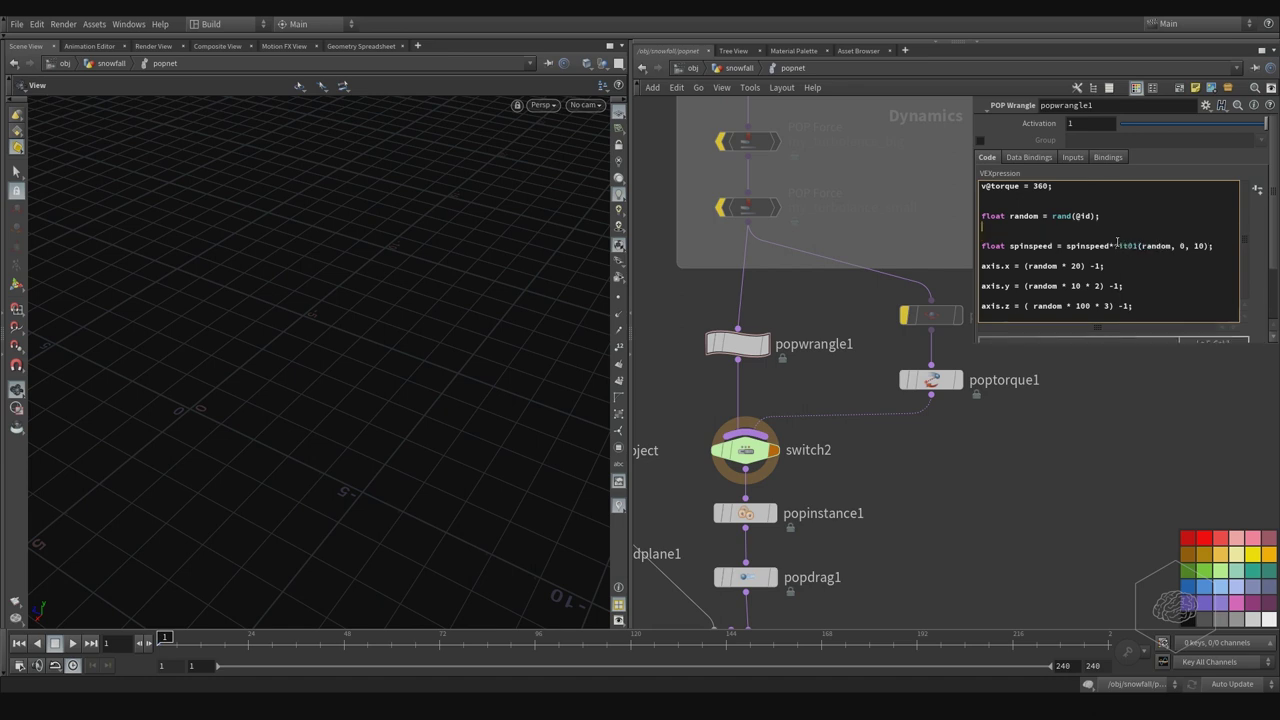
pyautogui.press('Return')
pyautogui.write('loa')
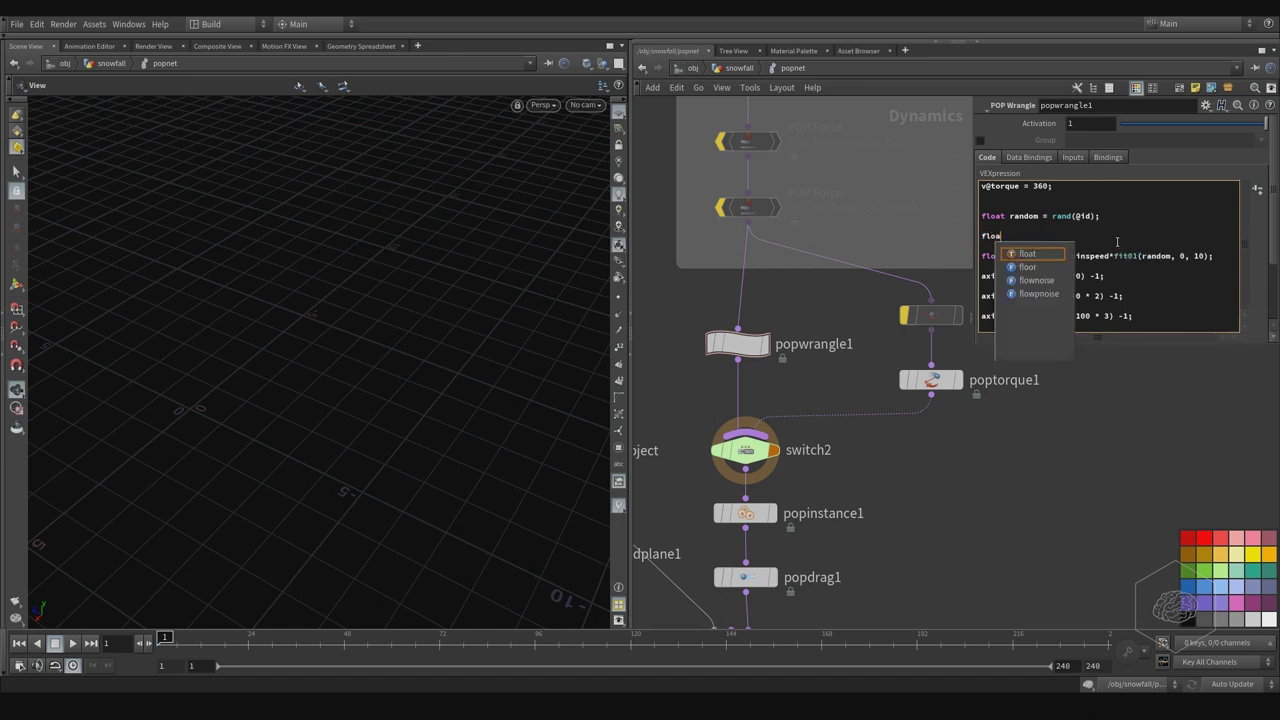
pyautogui.write('t spinspeed = 360;')
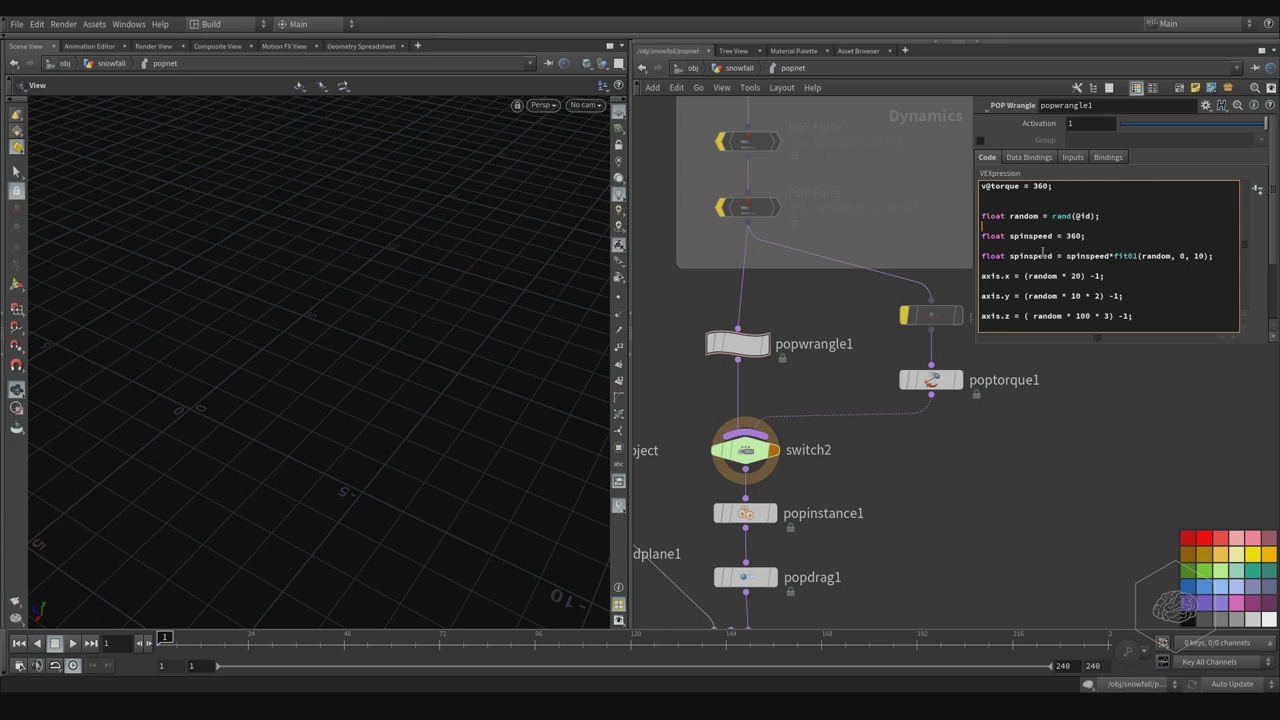
pyautogui.press('BackSpace')
pyautogui.doubleClick(1010, 246)
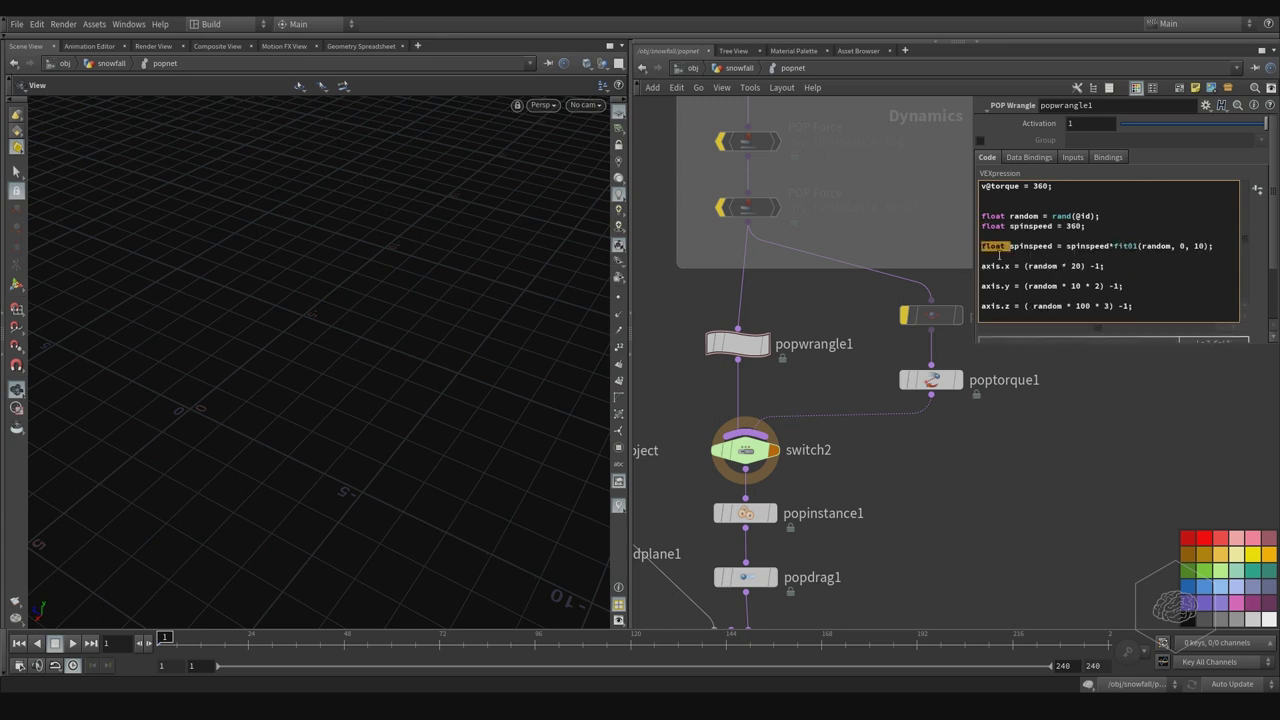
pyautogui.click(1043, 255)
pyautogui.moveTo(1010, 246); pyautogui.dragTo(957, 250)
pyautogui.press('BackSpace')
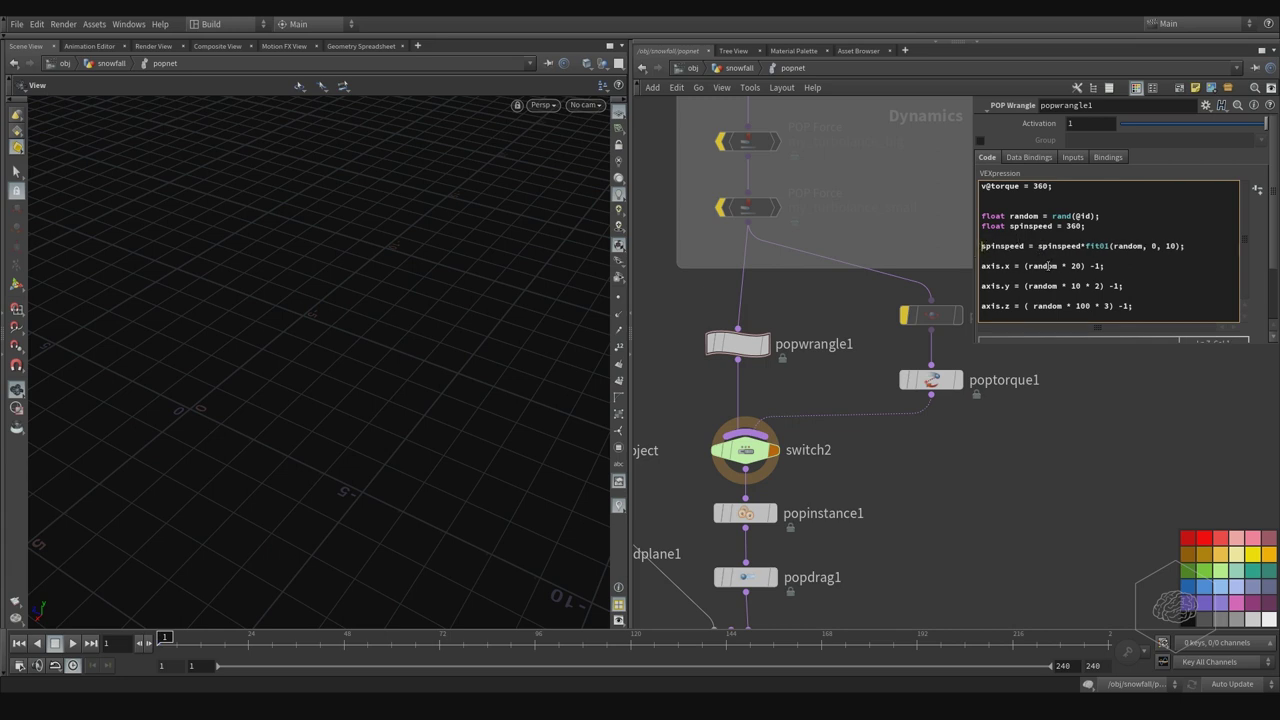
pyautogui.write('@')
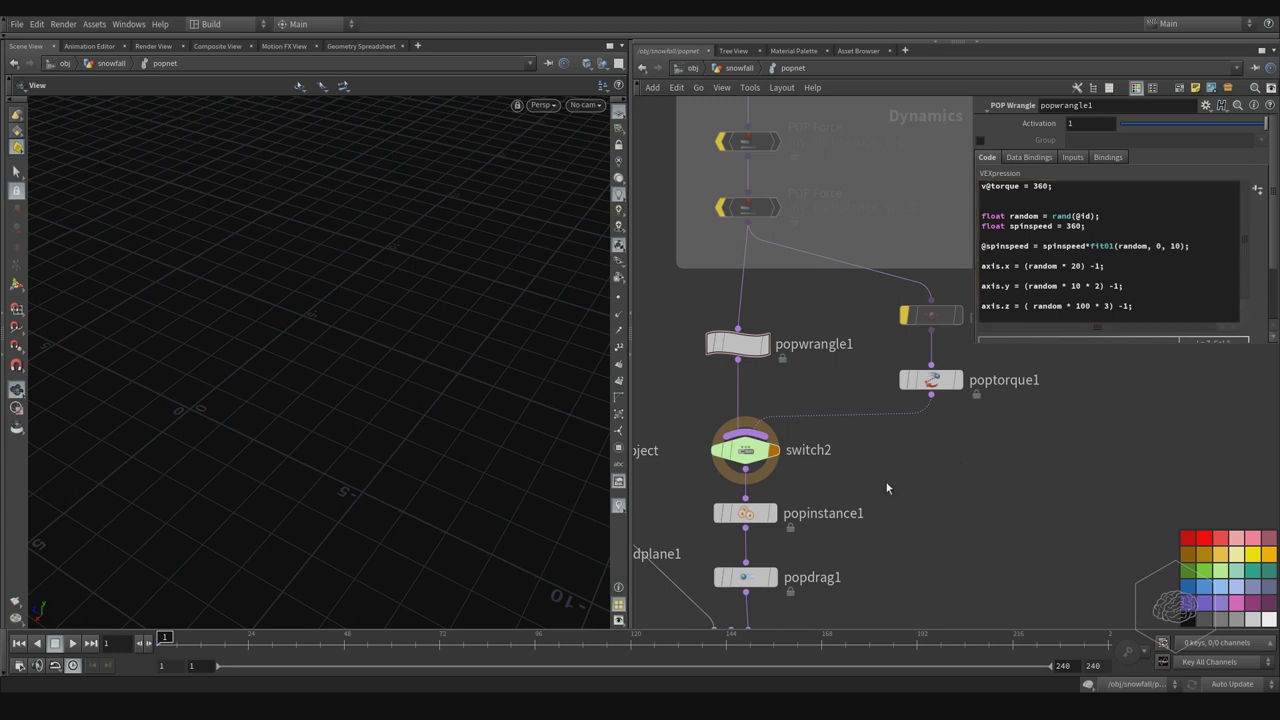
# Display the output node and review its frame 1–240 cache settings
pyautogui.moveTo(829, 426); pyautogui.dragTo(865, 446, button='middle')
pyautogui.click(783, 373)
pyautogui.scroll(-2, 785, 390)
pyautogui.scroll(-2, 788, 410)
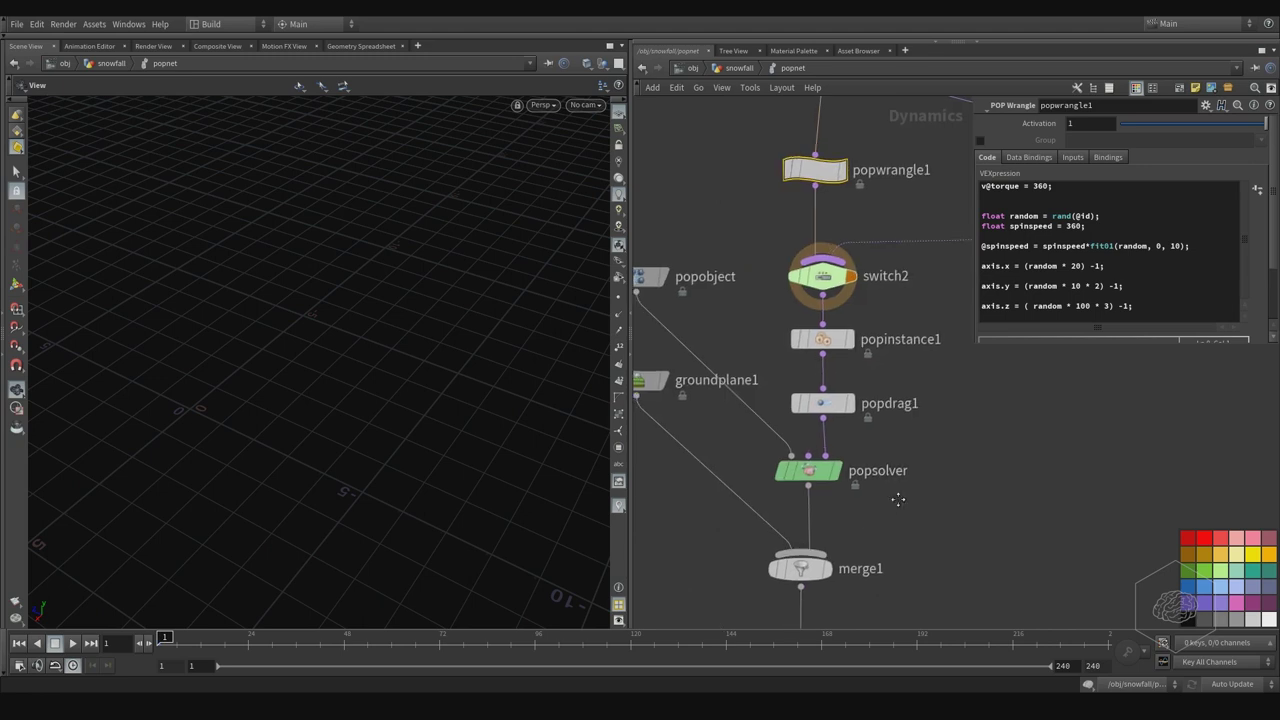
pyautogui.scroll(-3, 790, 430)
pyautogui.scroll(-1, 793, 455)
# Add v@axis = set(0,1,0); below the spinspeed line in popwrangle1
pyautogui.click(786, 437)
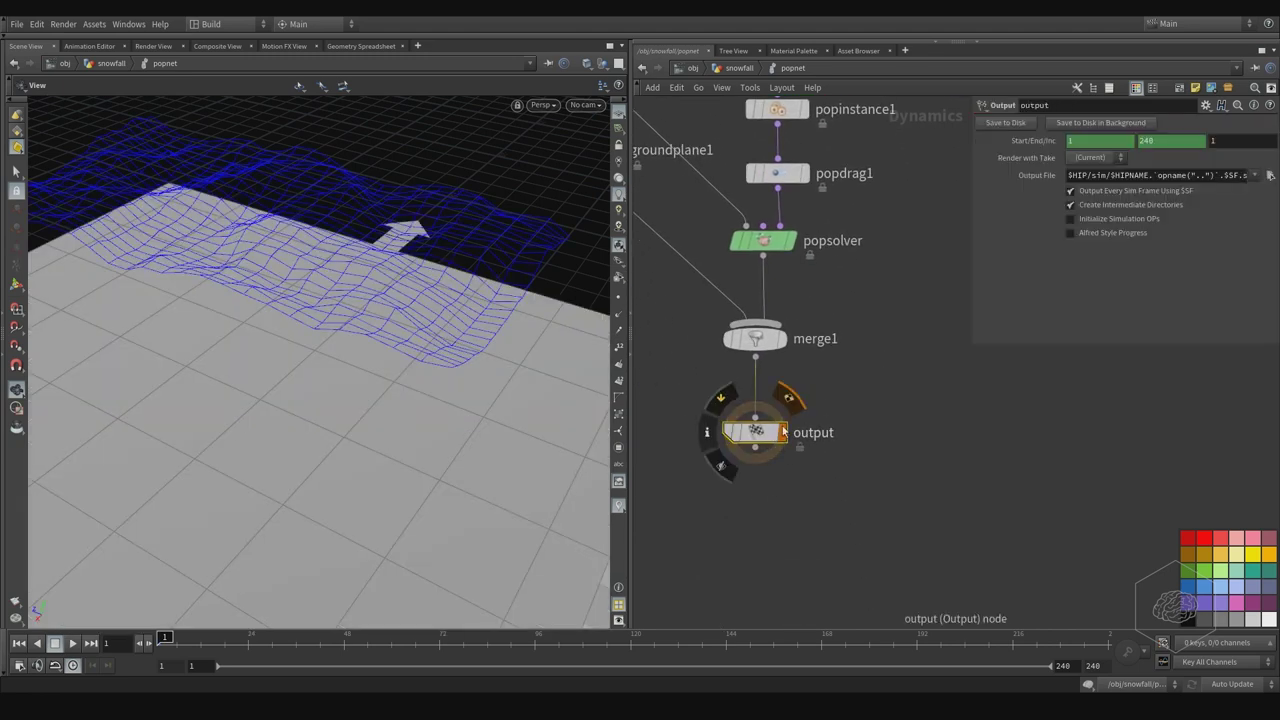
pyautogui.scroll(1, 876, 452)
pyautogui.scroll(2, 874, 440)
pyautogui.scroll(2, 874, 440)
pyautogui.click(760, 271)
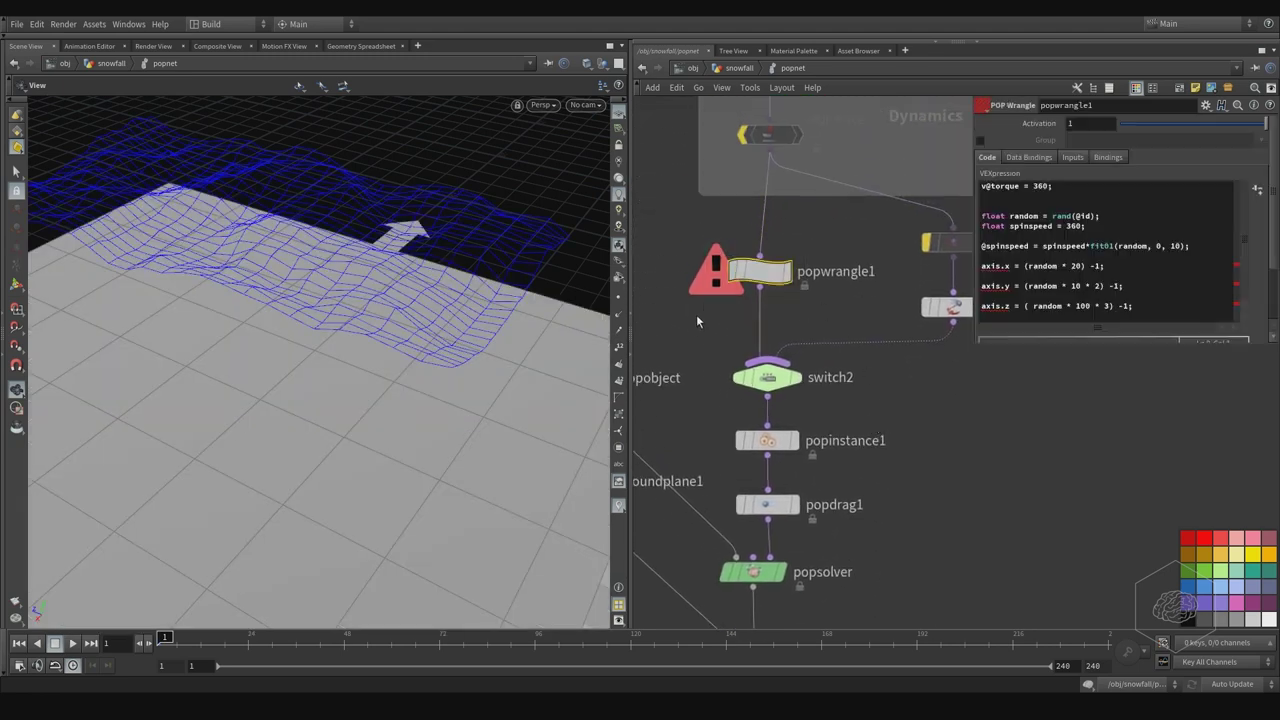
pyautogui.click(1007, 266)
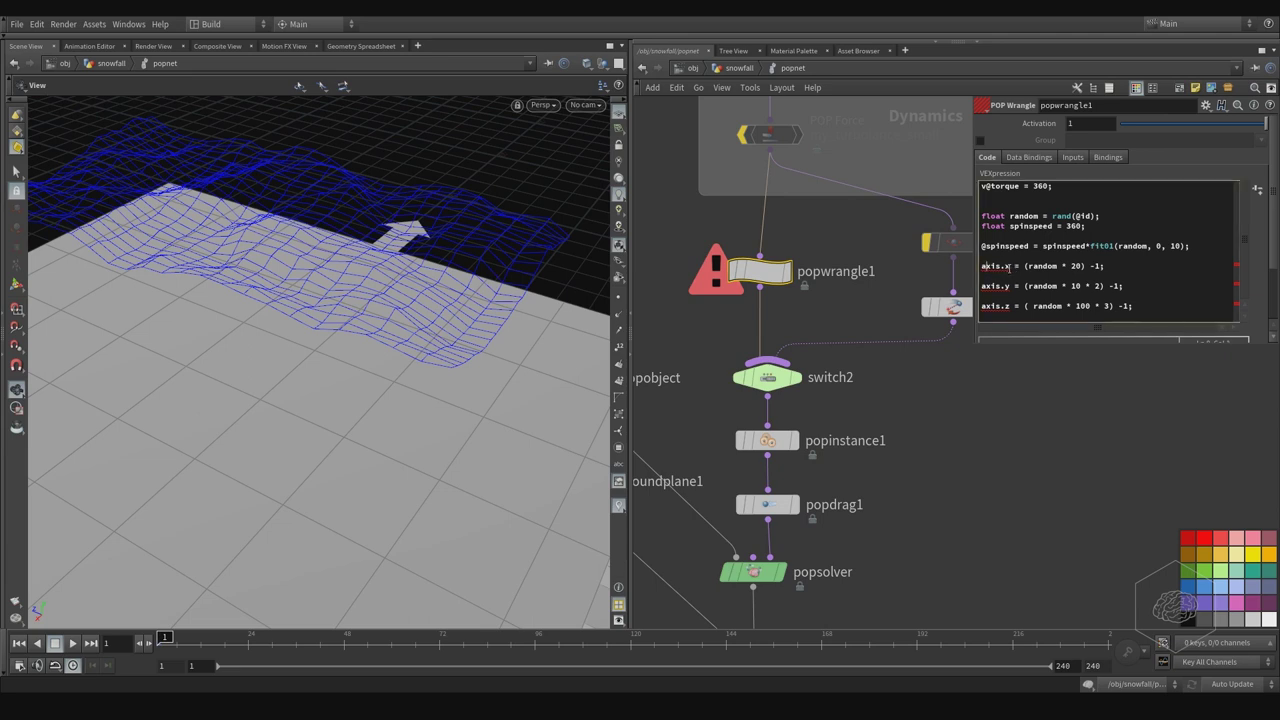
pyautogui.tripleClick(1004, 226)
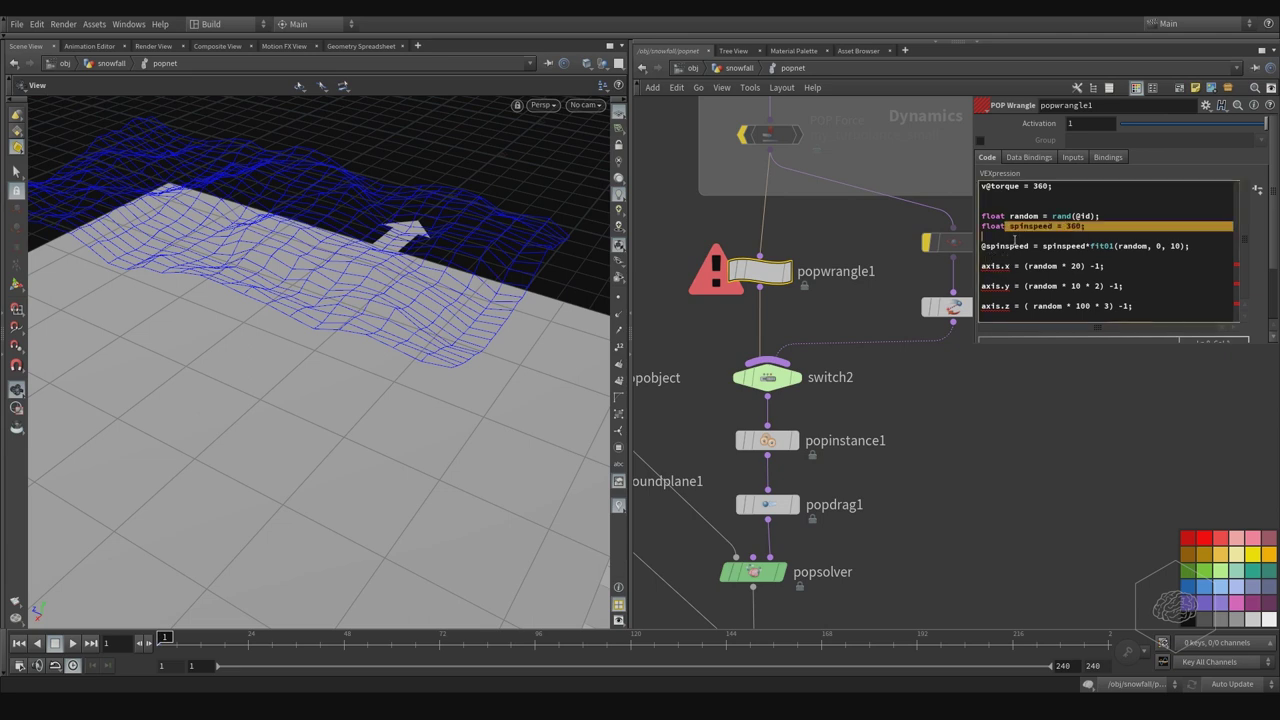
pyautogui.click(1097, 225)
pyautogui.press('Return')
pyautogui.write('v')
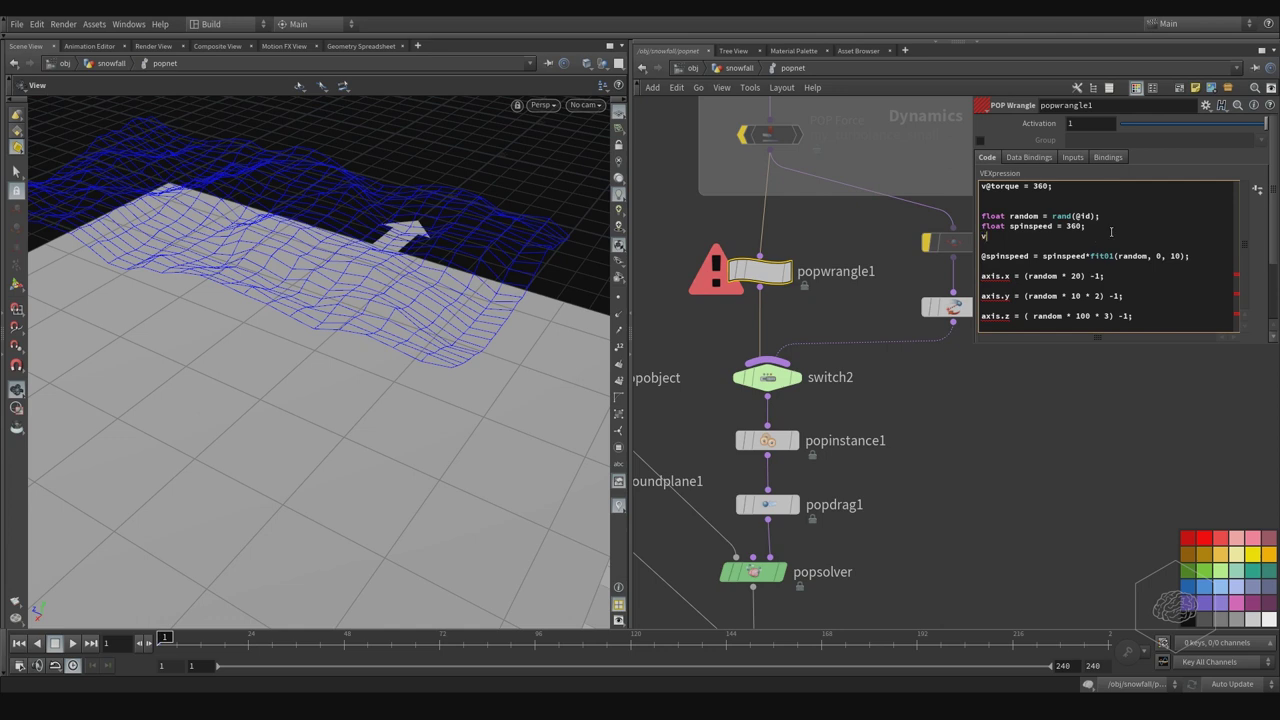
pyautogui.write('@a')
pyautogui.write('xis = s')
pyautogui.write('et (0,1,0);')
# Prefix the axis.x, y, z lines with @ and remove the blank lines between them
pyautogui.click(997, 285)
pyautogui.write('@')
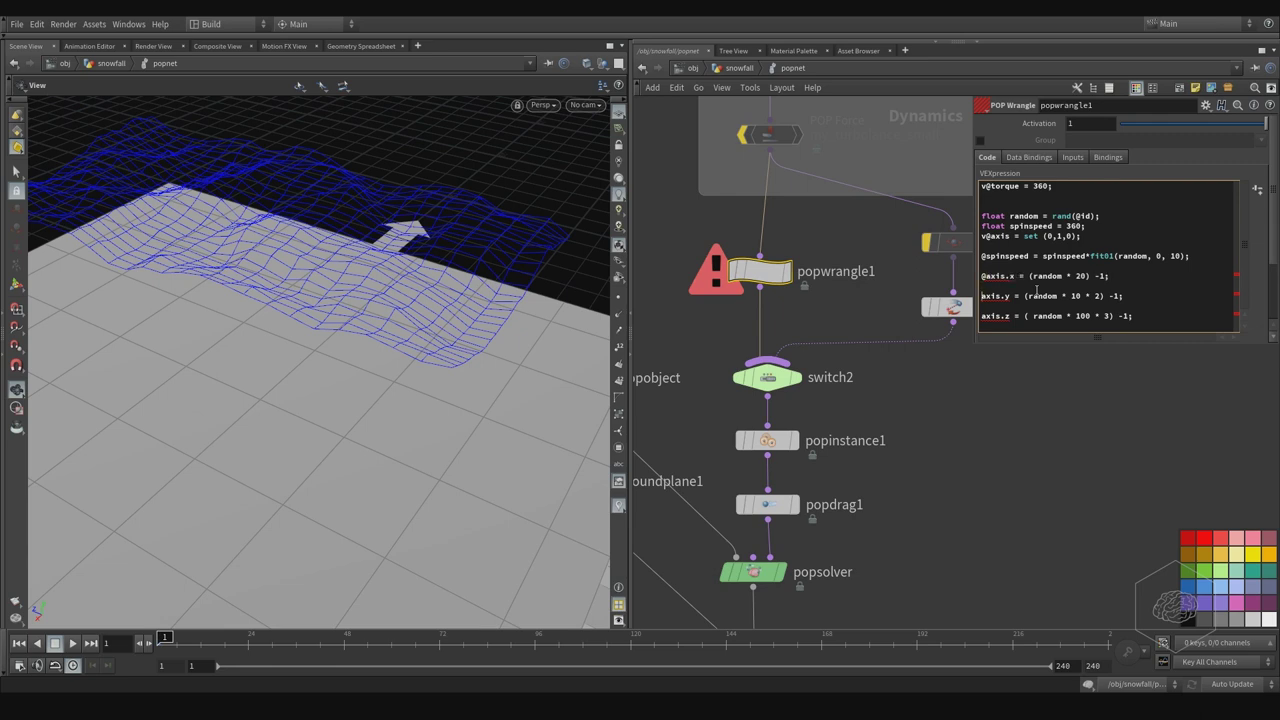
pyautogui.write('@')
pyautogui.write('@')
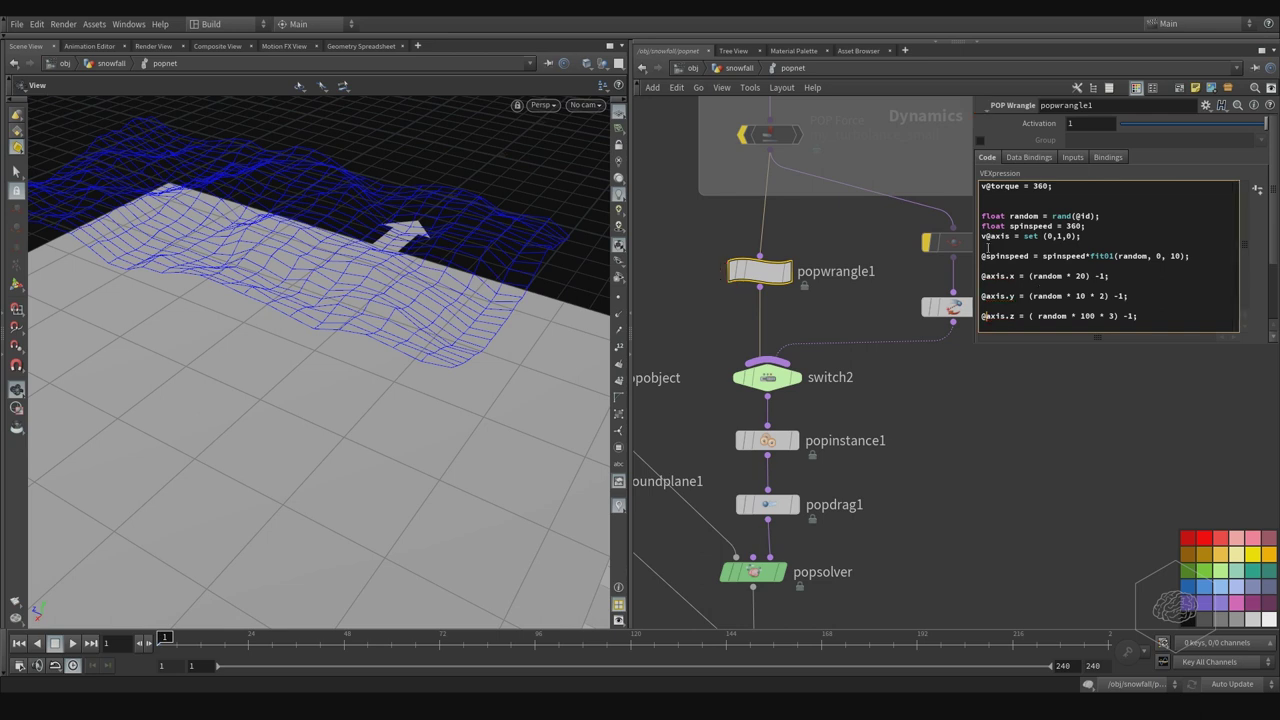
pyautogui.click(1080, 240)
pyautogui.press('Return')
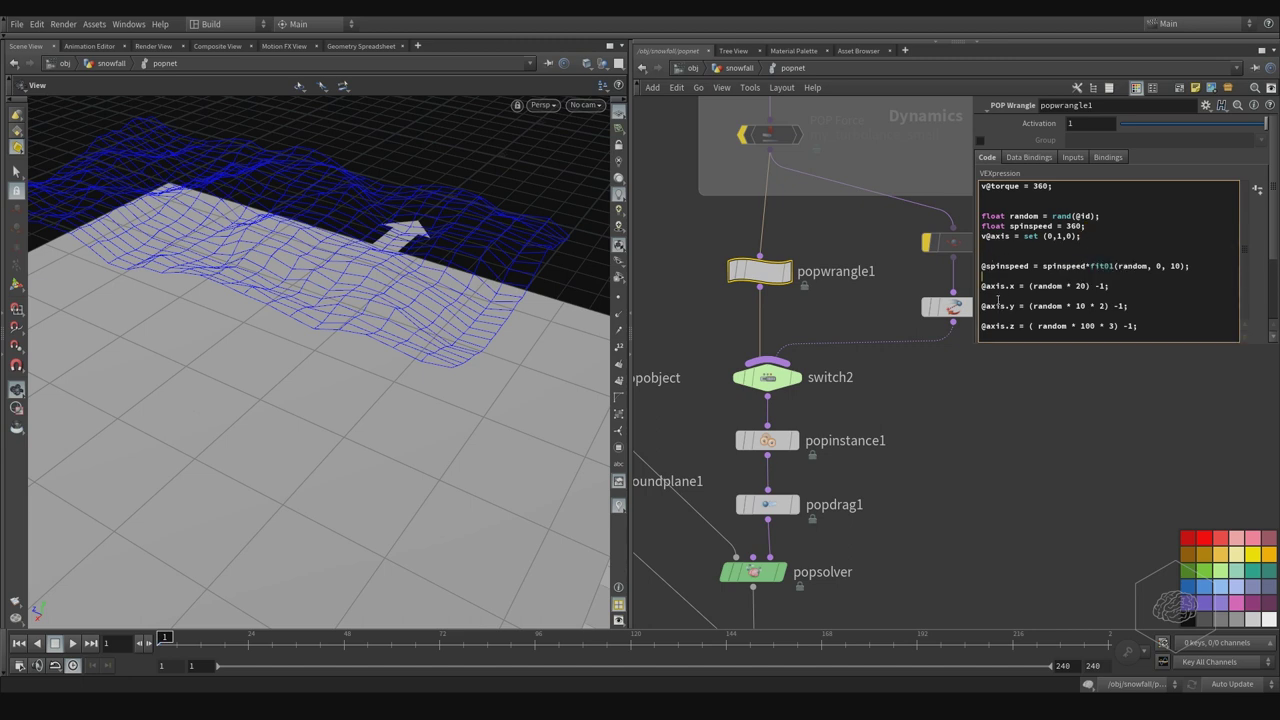
pyautogui.press('BackSpace')
pyautogui.click(1170, 296)
pyautogui.press('Delete')
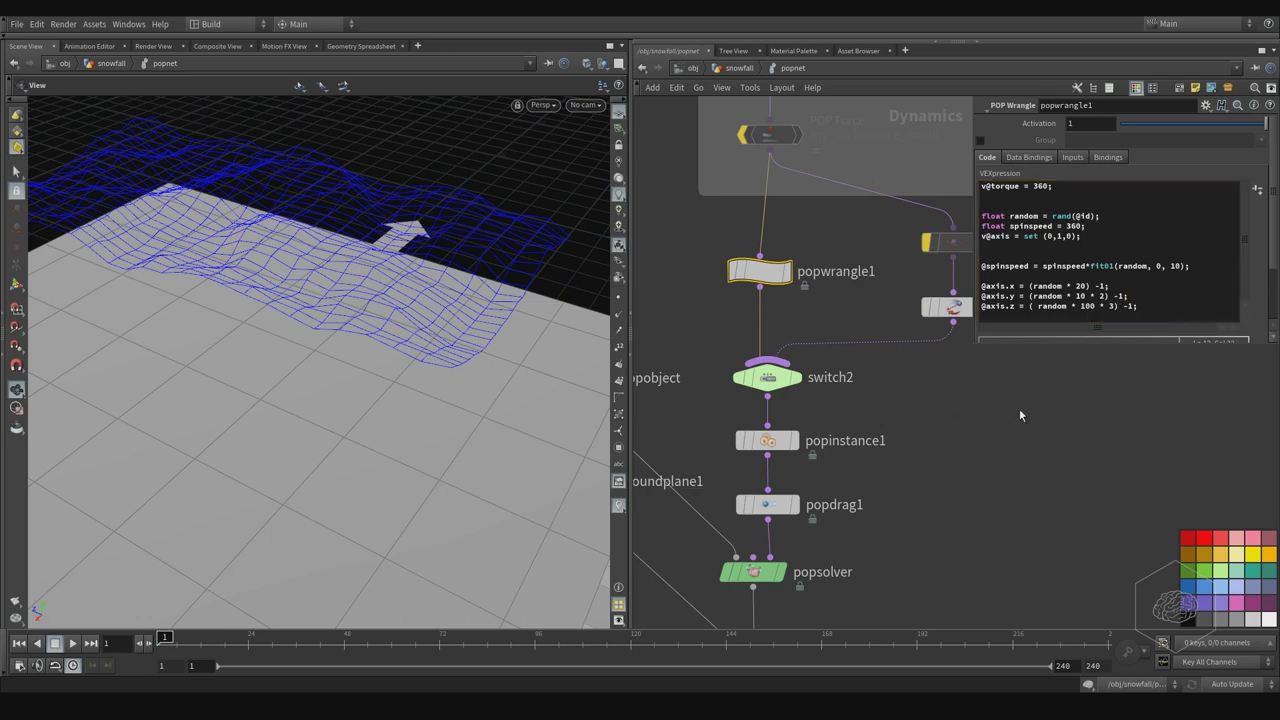
pyautogui.click(866, 397)
pyautogui.moveTo(866, 397); pyautogui.dragTo(833, 333, button='middle')
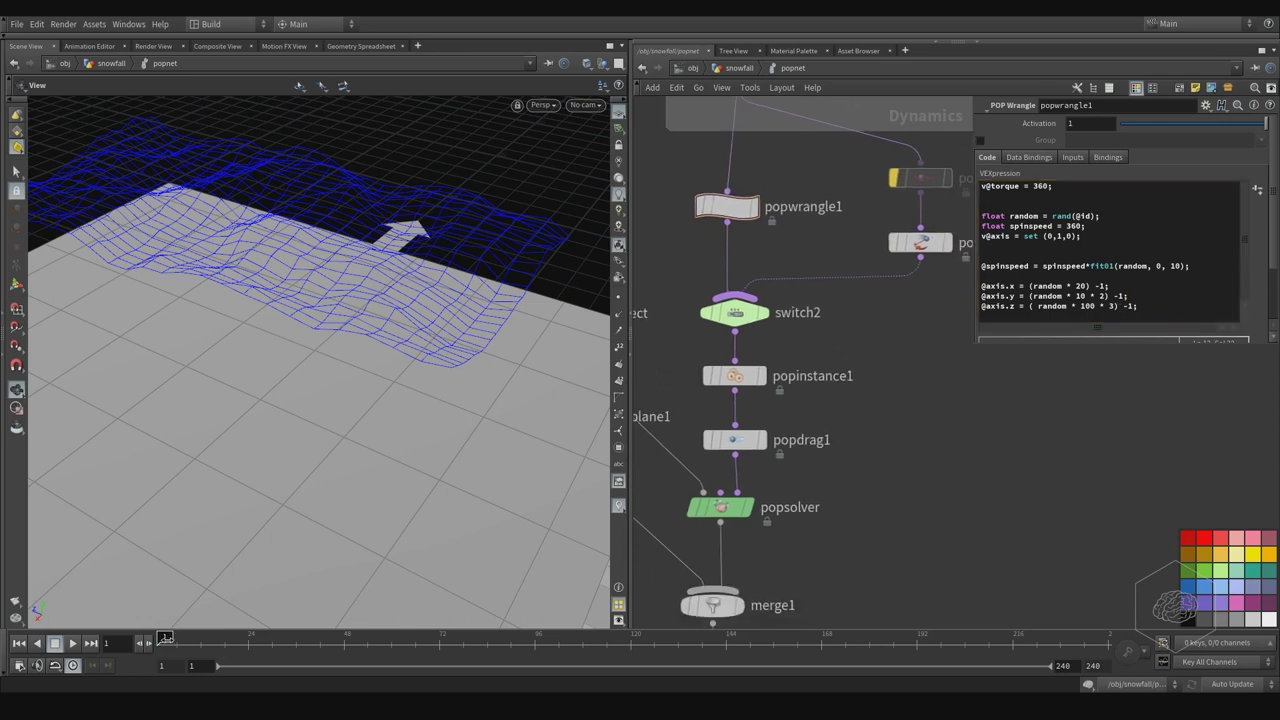
pyautogui.moveTo(165, 637); pyautogui.dragTo(475, 614)
pyautogui.click(1079, 262)
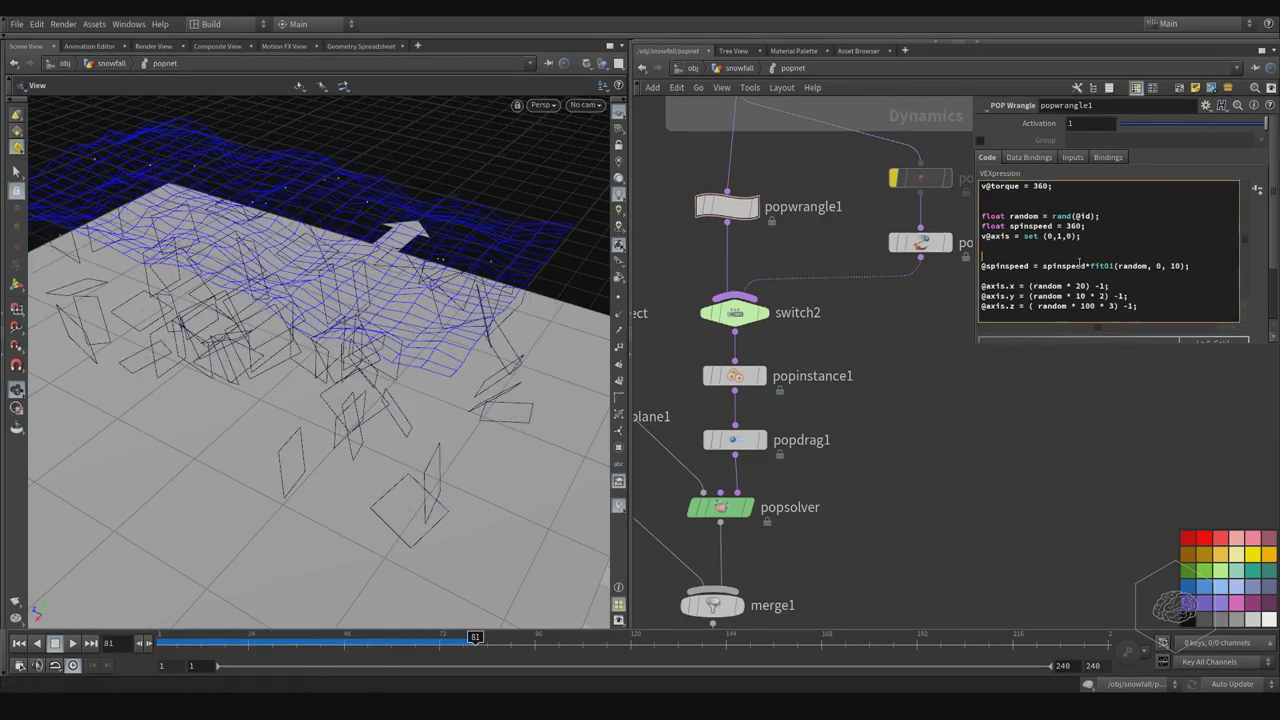
pyautogui.click(1100, 215)
pyautogui.moveTo(1054, 215); pyautogui.dragTo(1094, 216)
pyautogui.hotkey('ctrl', 'c')
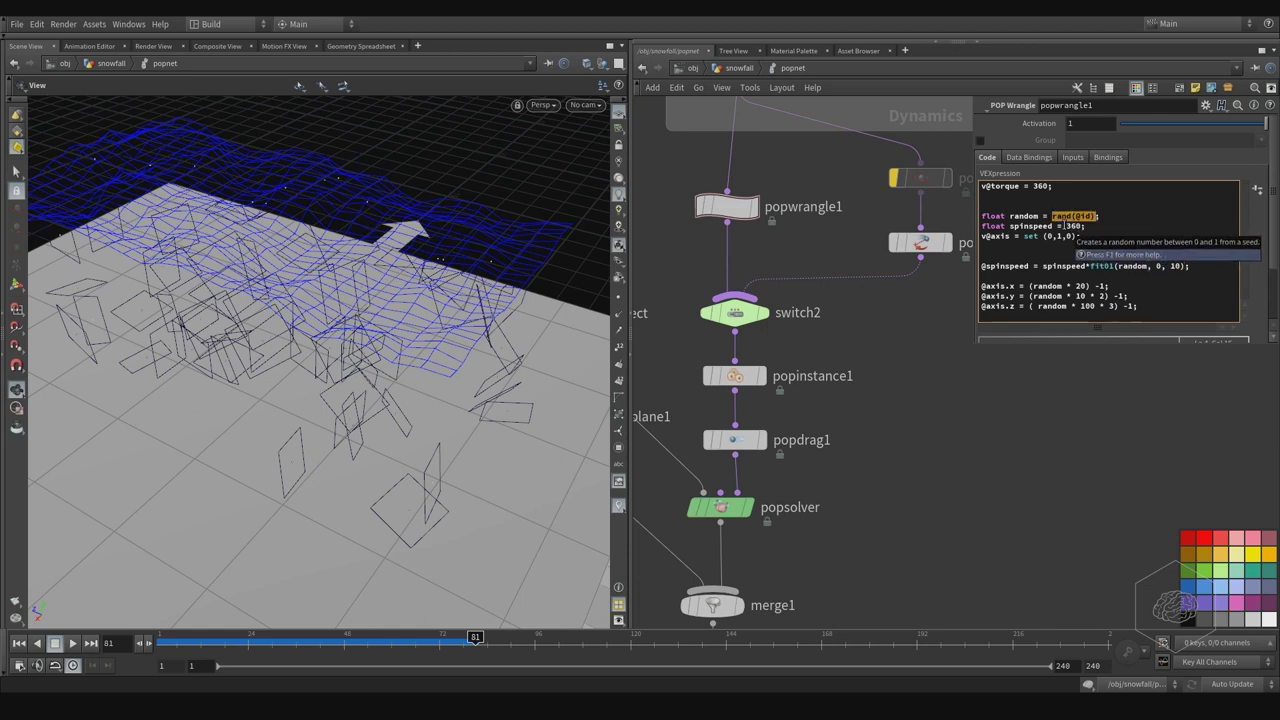
pyautogui.click(1066, 226)
pyautogui.hotkey('ctrl', 'v')
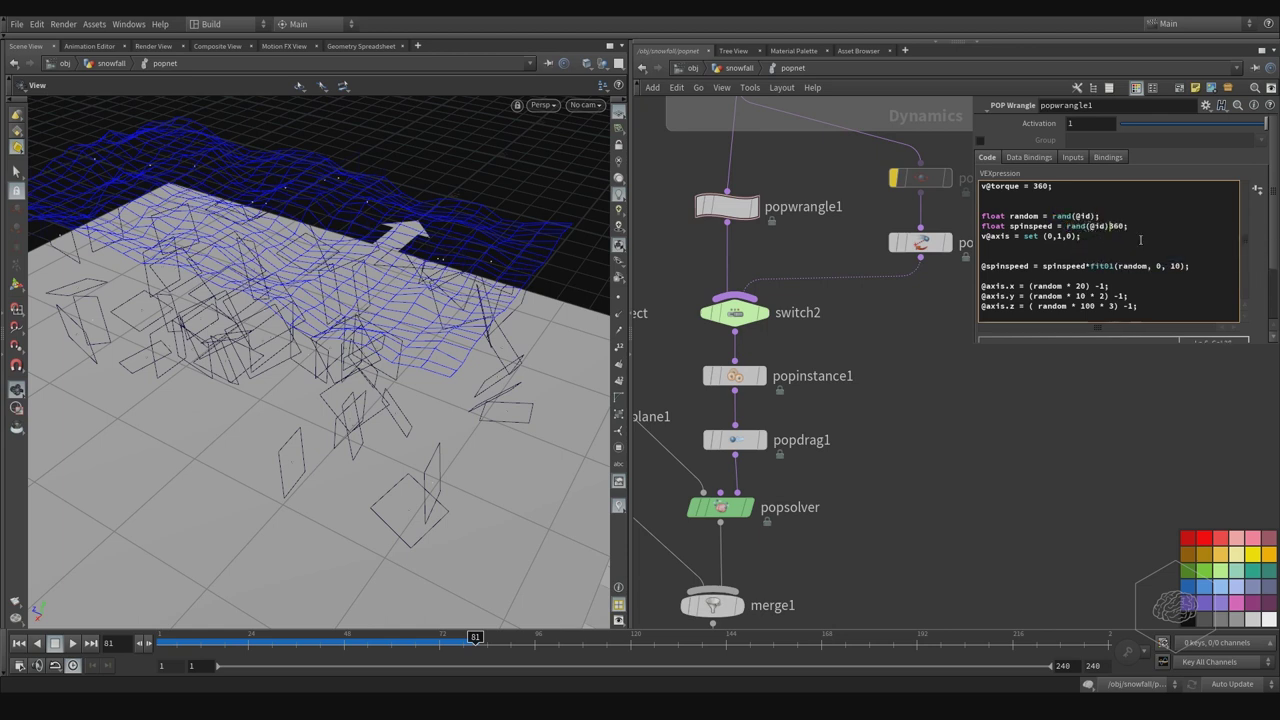
pyautogui.write('*')
pyautogui.press('Right')
pyautogui.write('(')
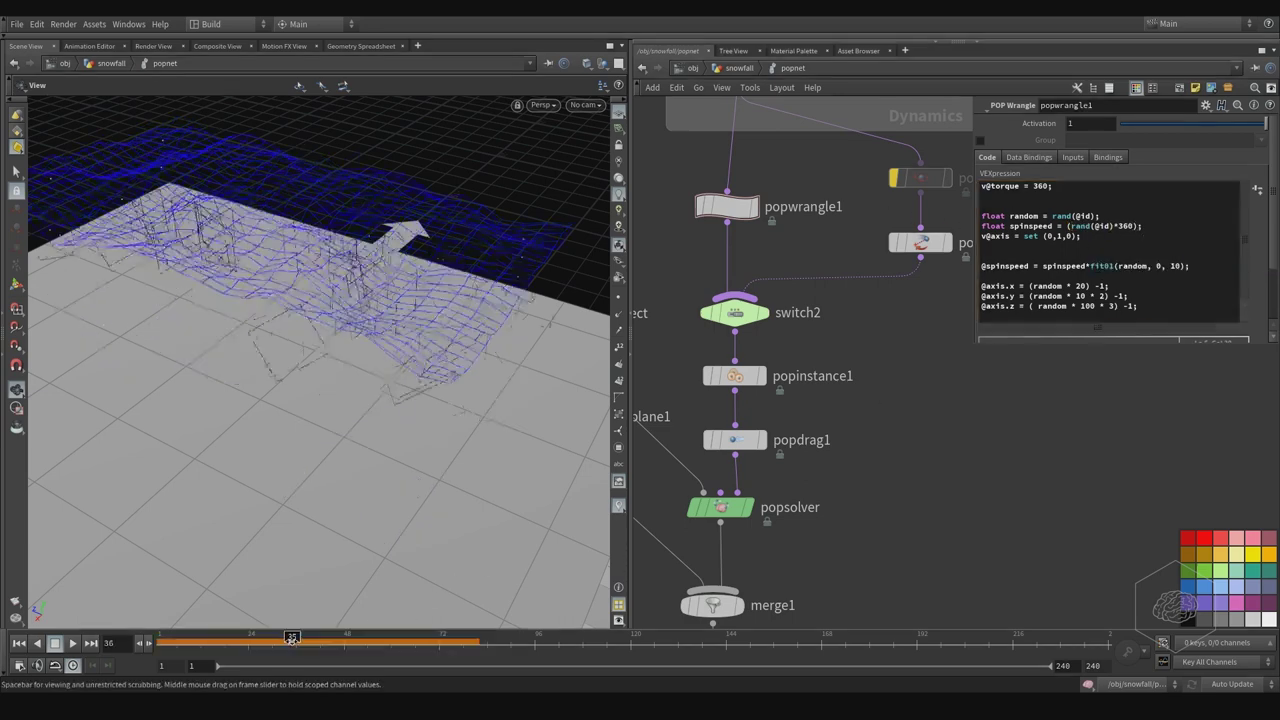
# Scrub the timeline through frames 128 and 214 to watch the cards tumble down
pyautogui.moveTo(205, 638)
pyautogui.mouseDown()
pyautogui.moveTo(168, 640)
pyautogui.moveTo(460, 611)
pyautogui.mouseUp()
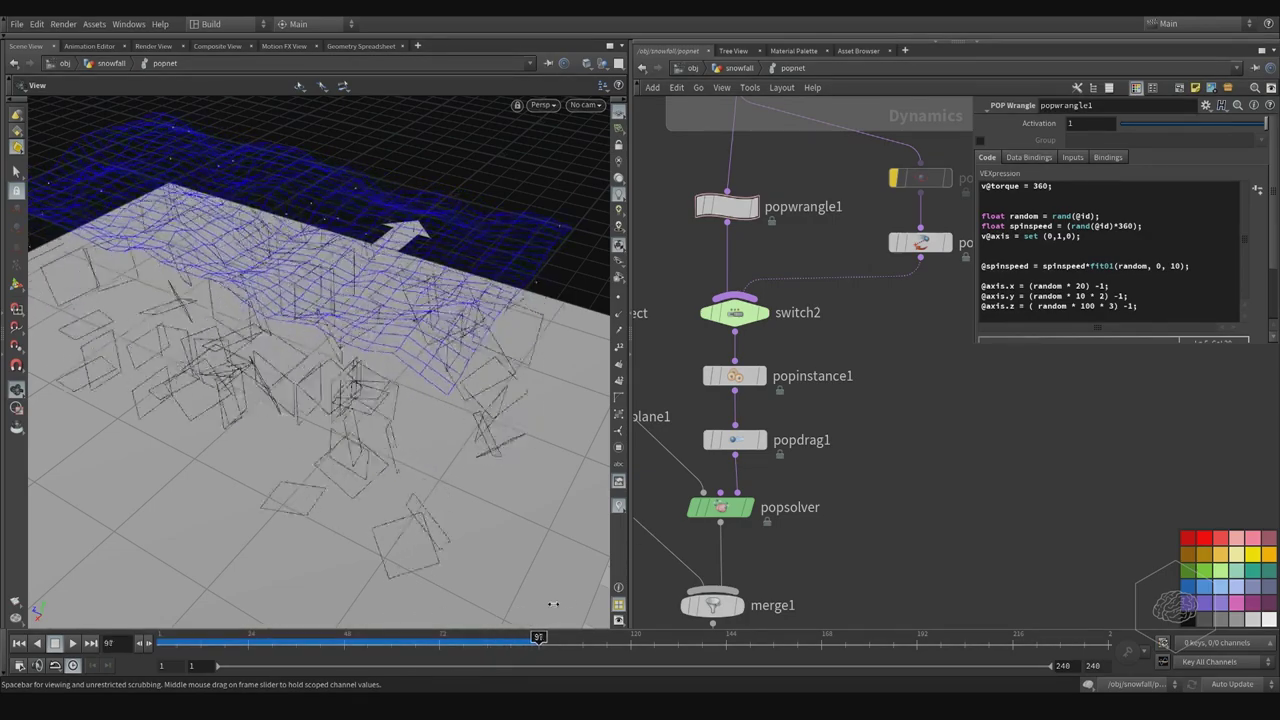
pyautogui.moveTo(460, 611)
pyautogui.mouseDown()
pyautogui.moveTo(644, 597)
pyautogui.moveTo(829, 606)
pyautogui.mouseUp()
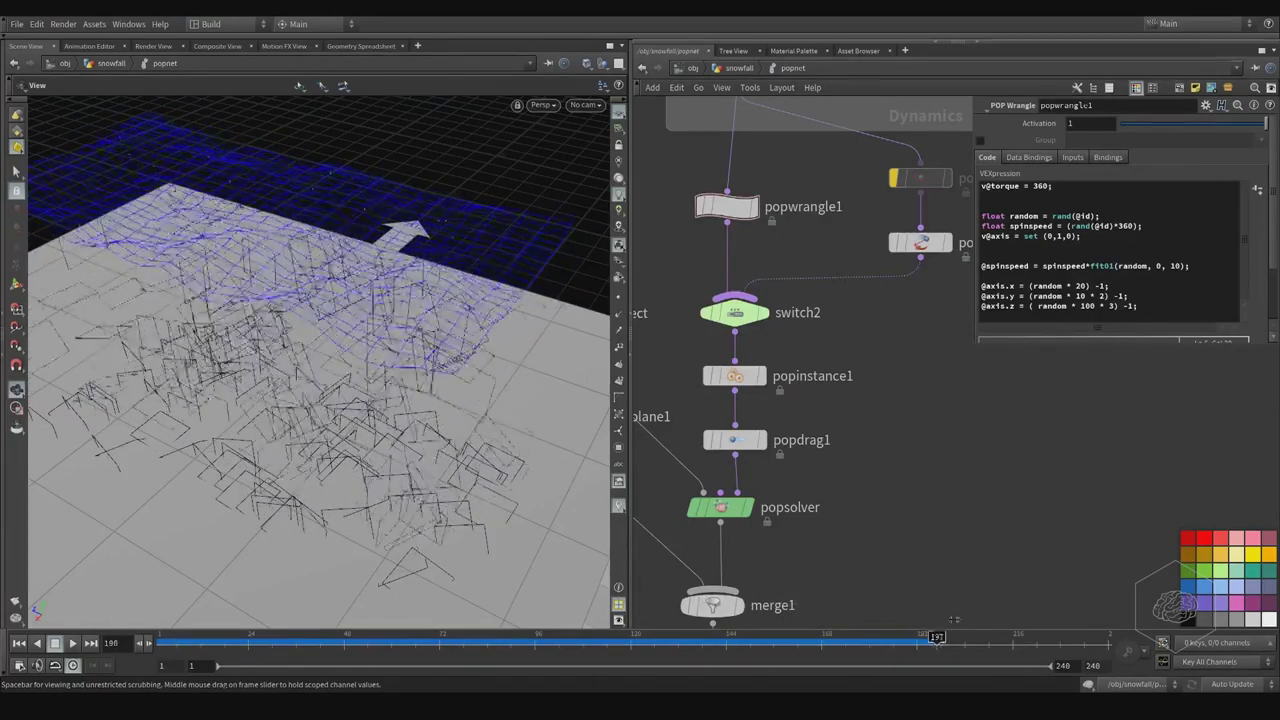
pyautogui.moveTo(829, 606); pyautogui.dragTo(1005, 606)
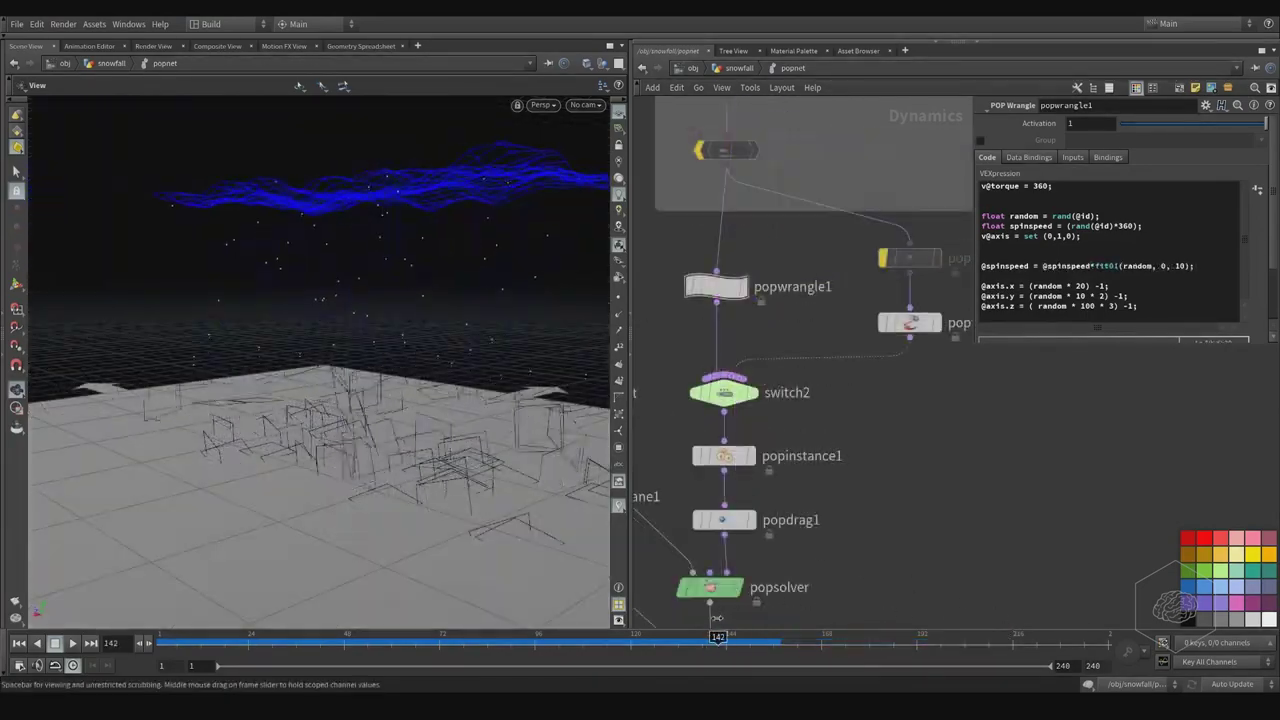
pyautogui.moveTo(714, 636)
pyautogui.mouseDown()
pyautogui.moveTo(833, 636)
pyautogui.moveTo(176, 636)
pyautogui.mouseUp()
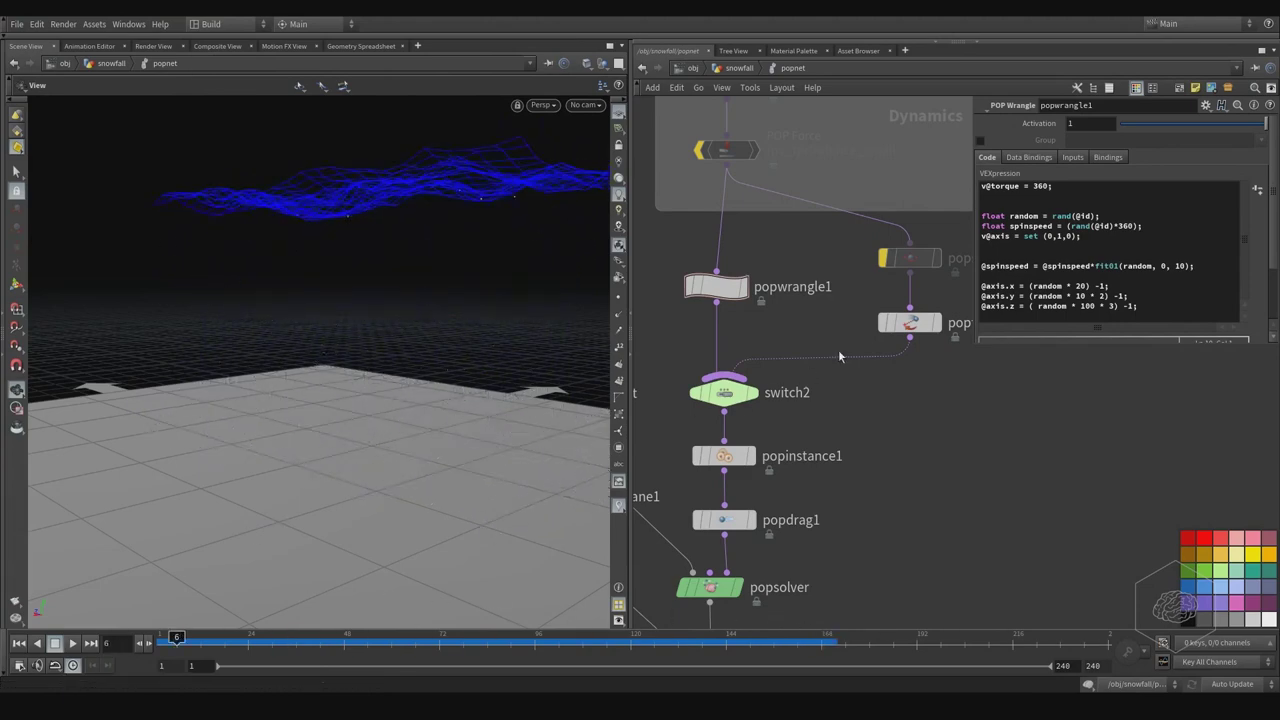
pyautogui.moveTo(838, 349); pyautogui.dragTo(828, 380, button='middle')
pyautogui.moveTo(779, 270); pyautogui.dragTo(681, 339)
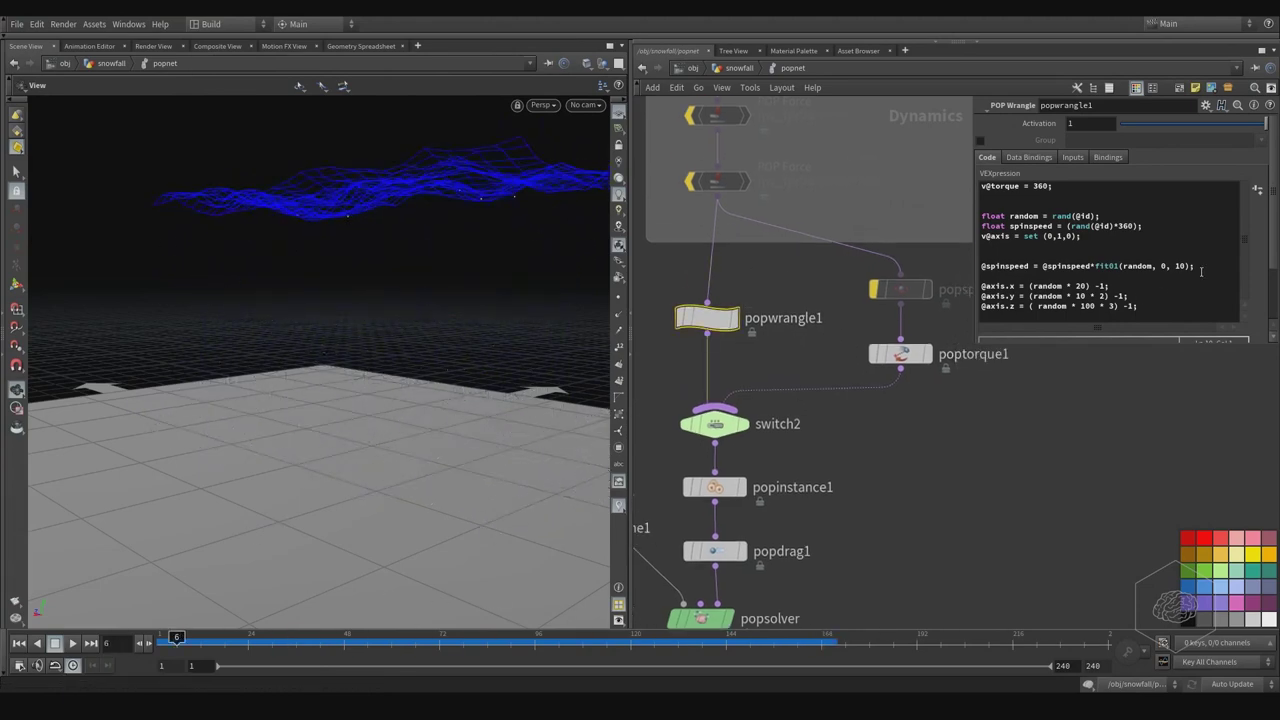
pyautogui.click(1087, 287)
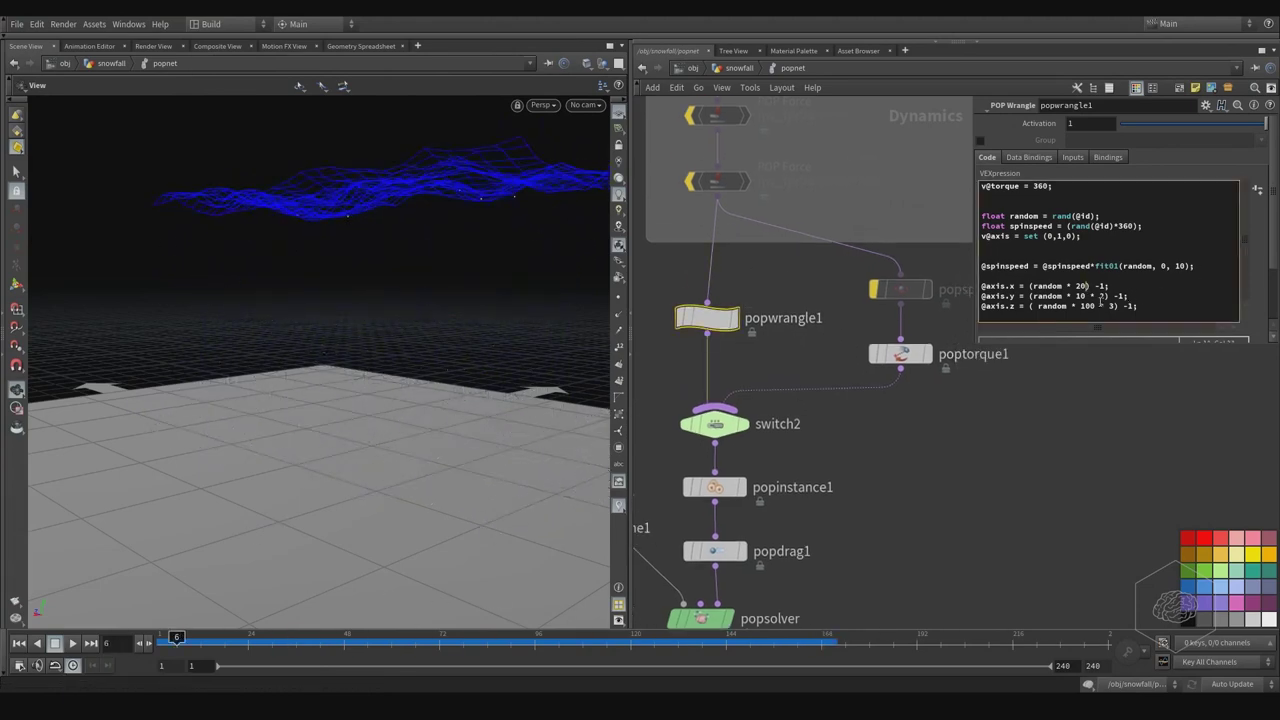
pyautogui.press('BackSpace')
pyautogui.doubleClick(1084, 296)
pyautogui.press('BackSpace')
pyautogui.write('2')
pyautogui.doubleClick(1087, 307)
pyautogui.press('BackSpace')
pyautogui.write('2')
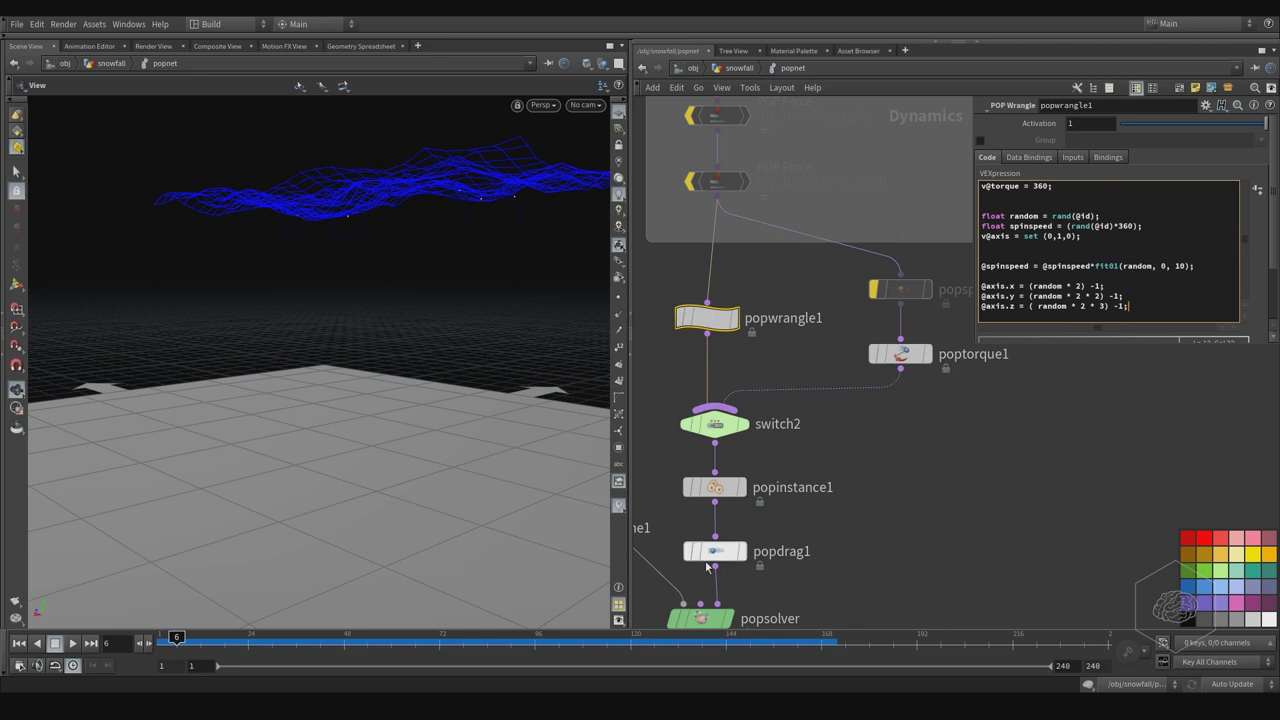
pyautogui.click(172, 640)
# Preview to frame 81, change v@torque from 360 to 25; and rewind the simulation
pyautogui.moveTo(172, 640); pyautogui.dragTo(530, 615)
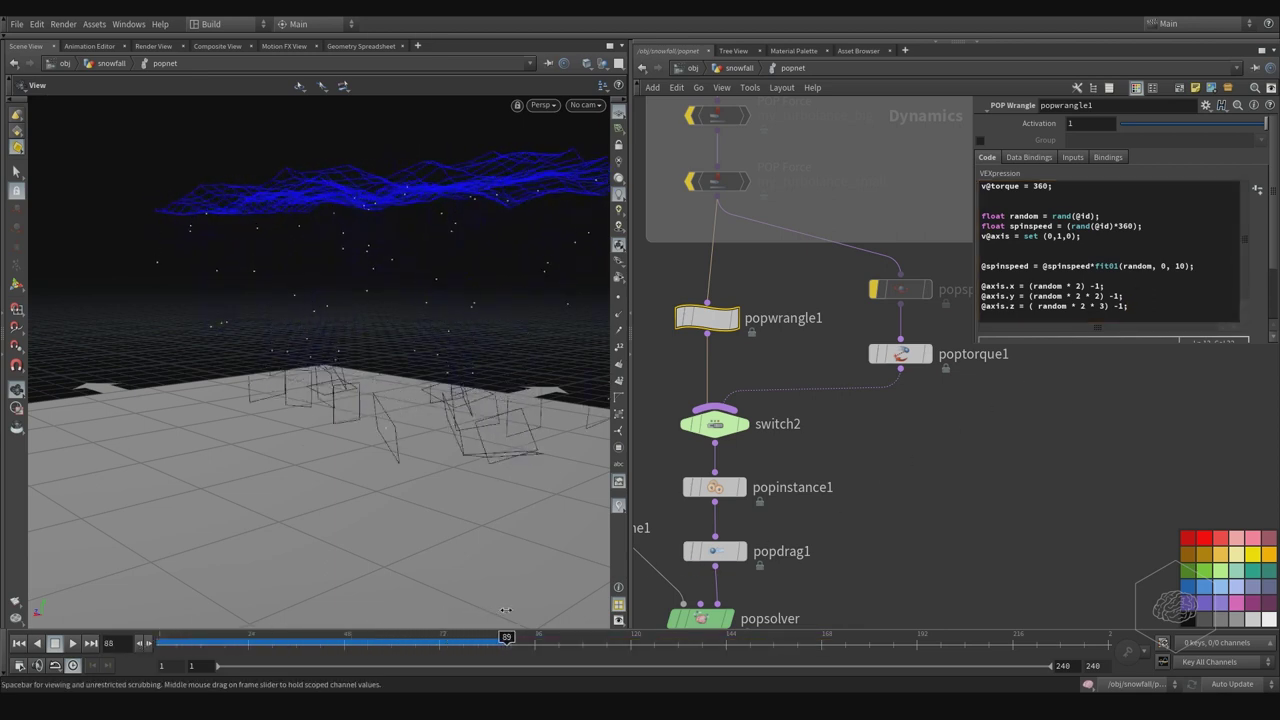
pyautogui.click(1044, 186)
pyautogui.press('BackSpace')
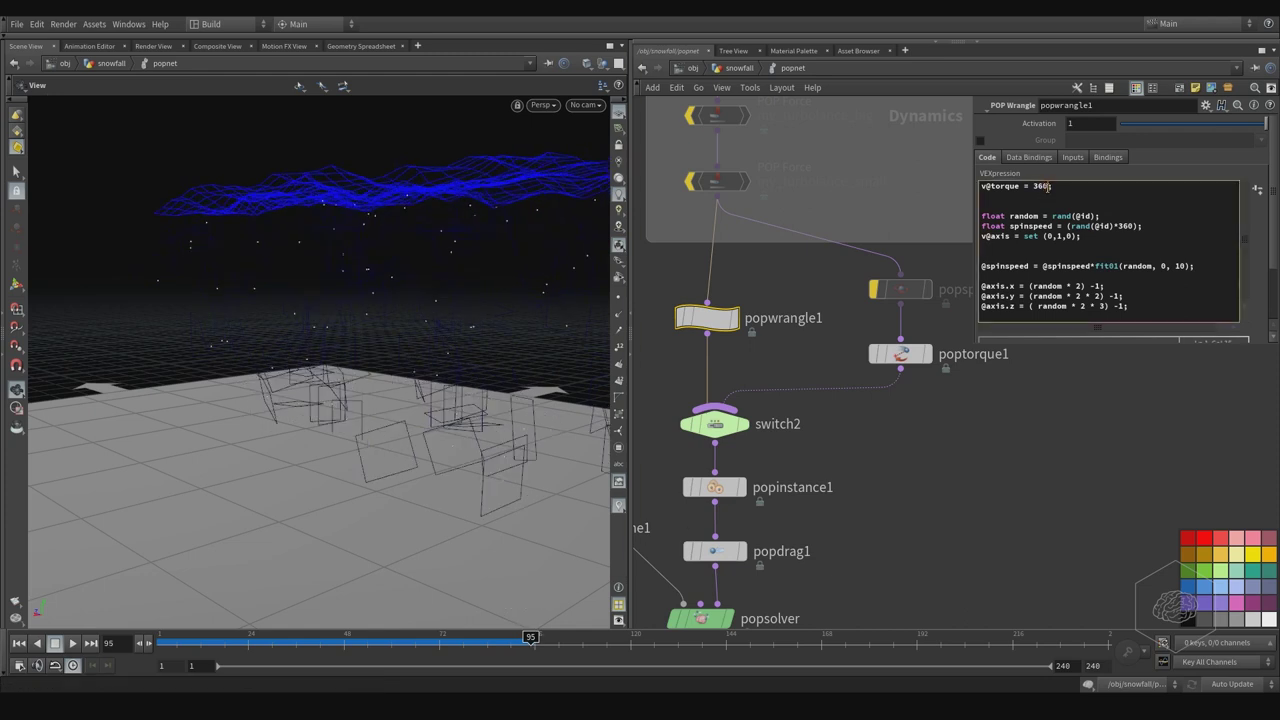
pyautogui.press('BackSpace')
pyautogui.press('BackSpace')
pyautogui.write('25')
pyautogui.write(';')
pyautogui.moveTo(163, 637)
pyautogui.mouseDown()
pyautogui.moveTo(508, 596)
pyautogui.moveTo(802, 603)
pyautogui.moveTo(106, 596)
pyautogui.mouseUp()
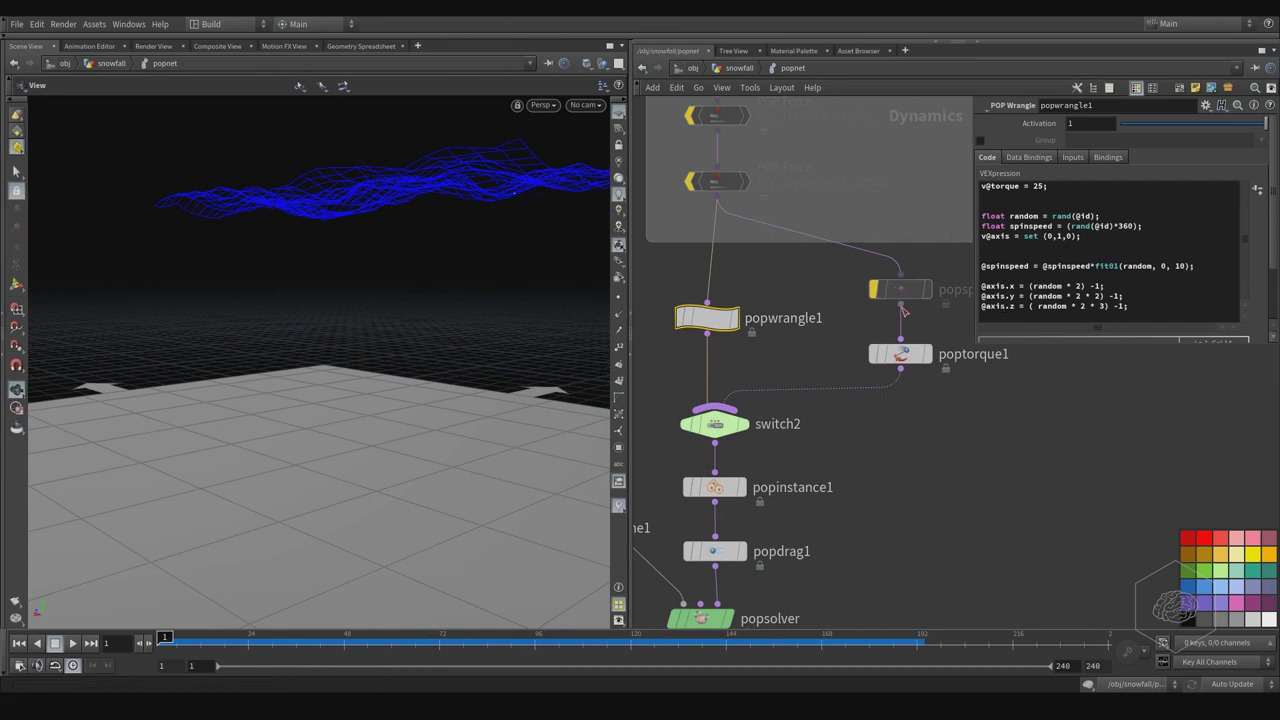
# Rename popwrangle1 to my_spin_torque and nudge the node into place
pyautogui.moveTo(850, 317); pyautogui.dragTo(815, 340, button='middle')
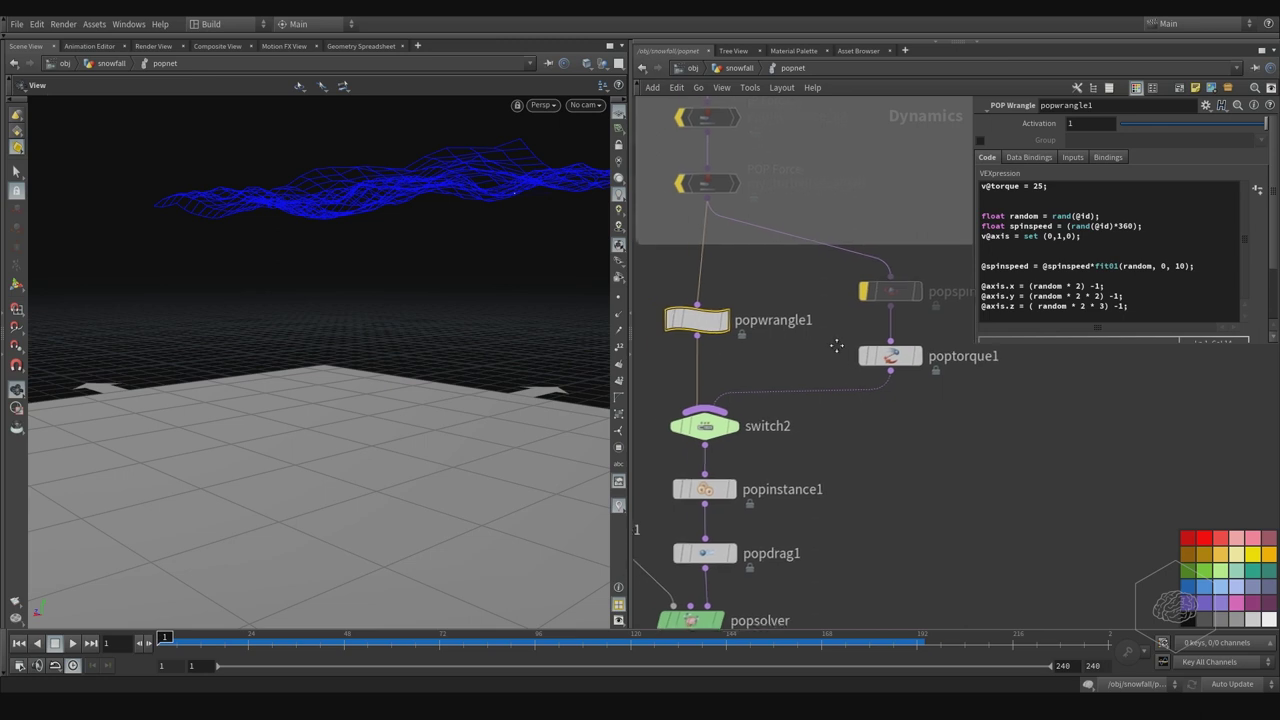
pyautogui.click(866, 372)
pyautogui.moveTo(866, 375); pyautogui.dragTo(961, 383, button='middle')
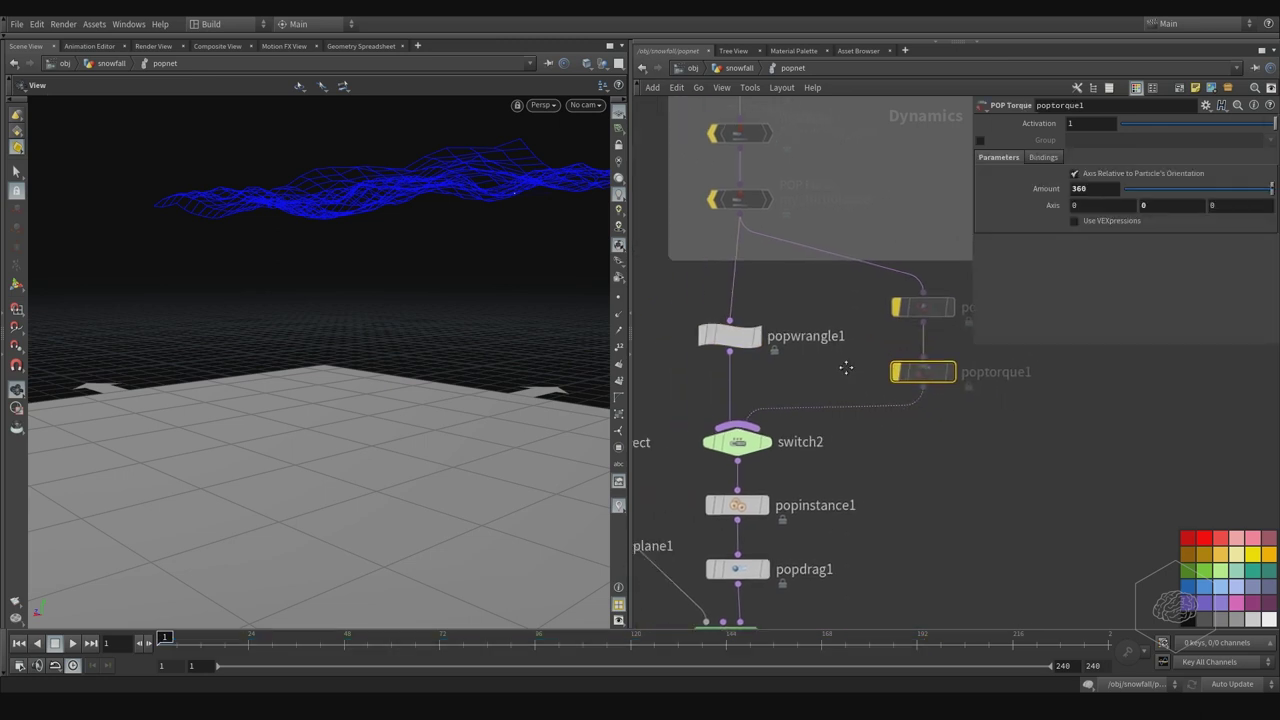
pyautogui.click(767, 340)
pyautogui.moveTo(767, 348); pyautogui.dragTo(761, 346)
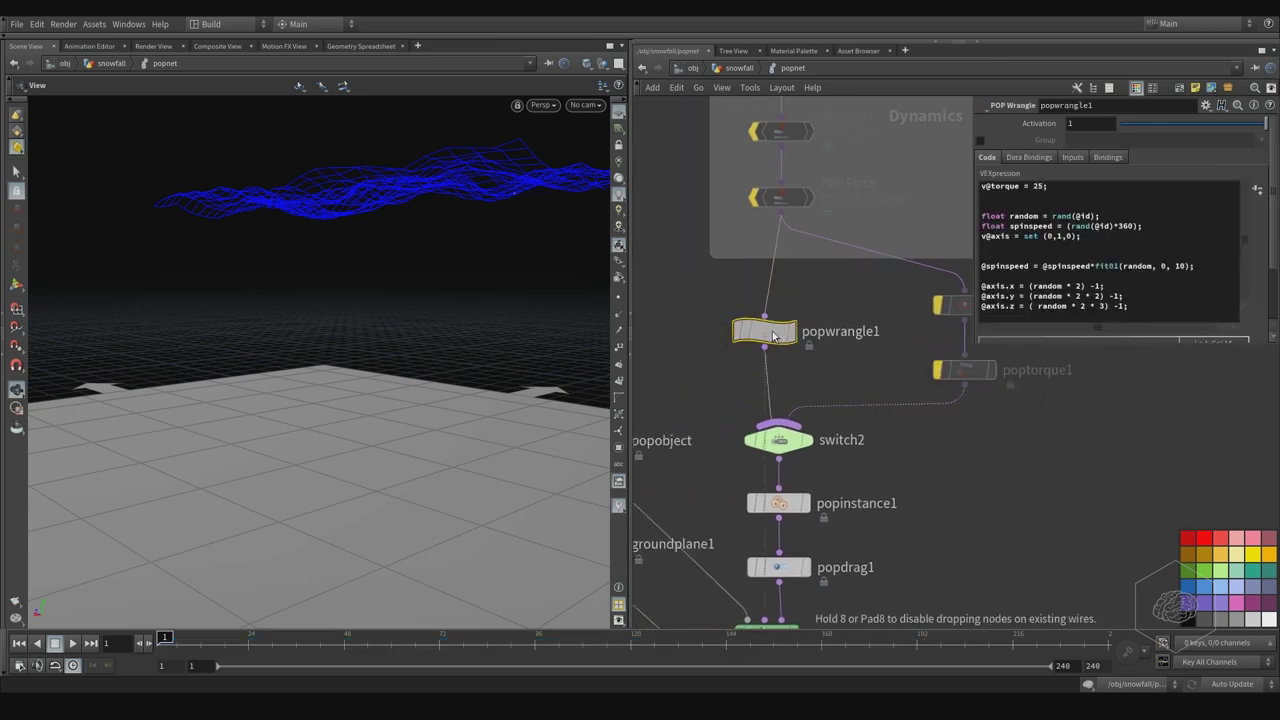
pyautogui.press('F2')
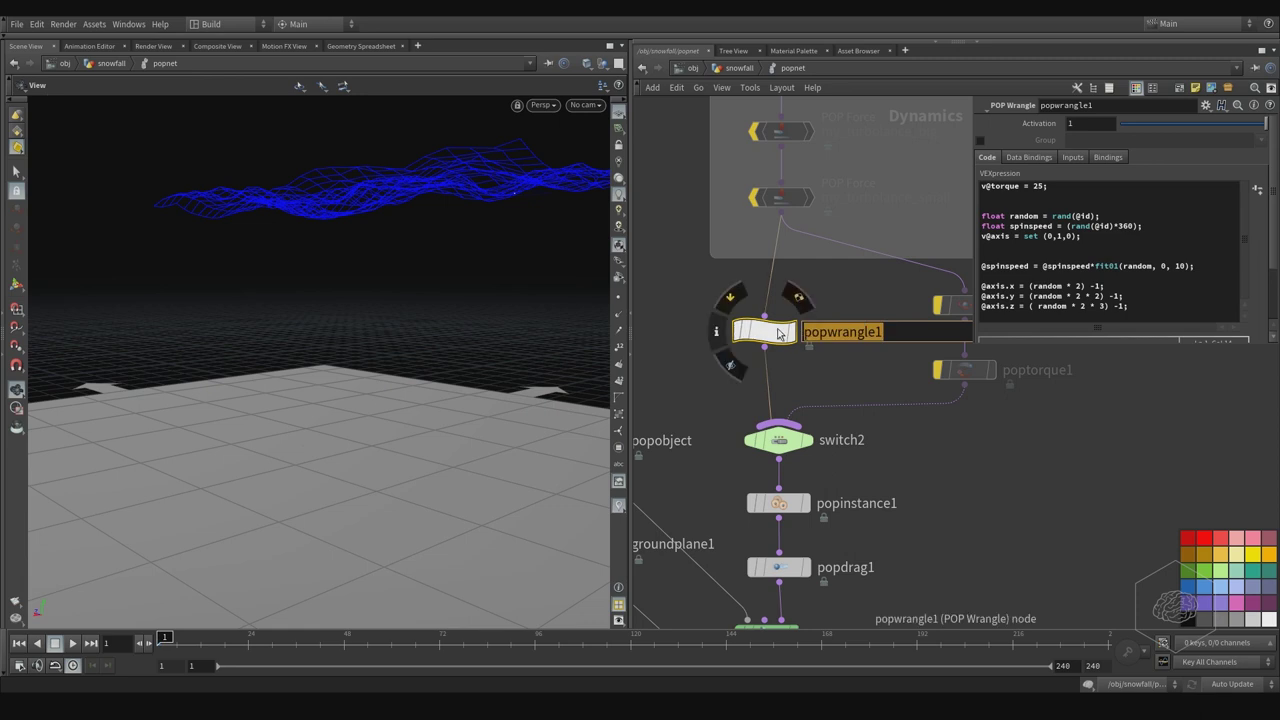
pyautogui.write('my')
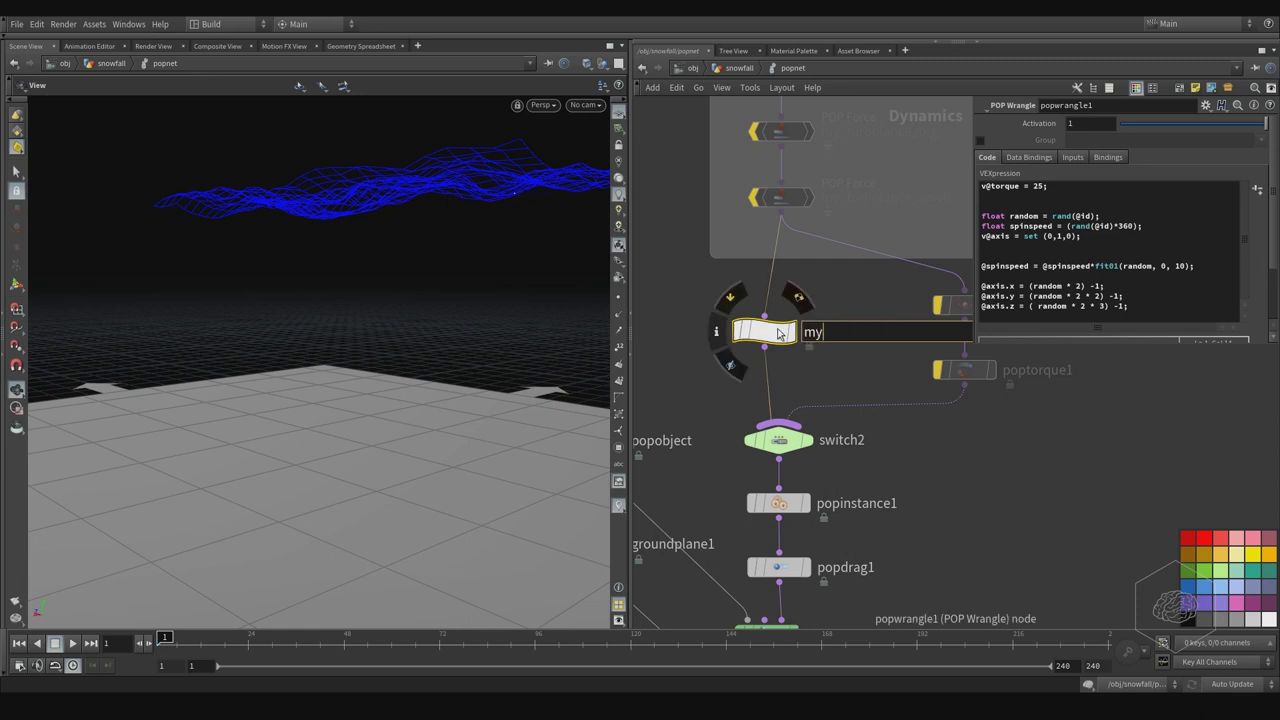
pyautogui.write('_spi')
pyautogui.write('n_')
pyautogui.write('torq')
pyautogui.write('ue')
pyautogui.press('Return')
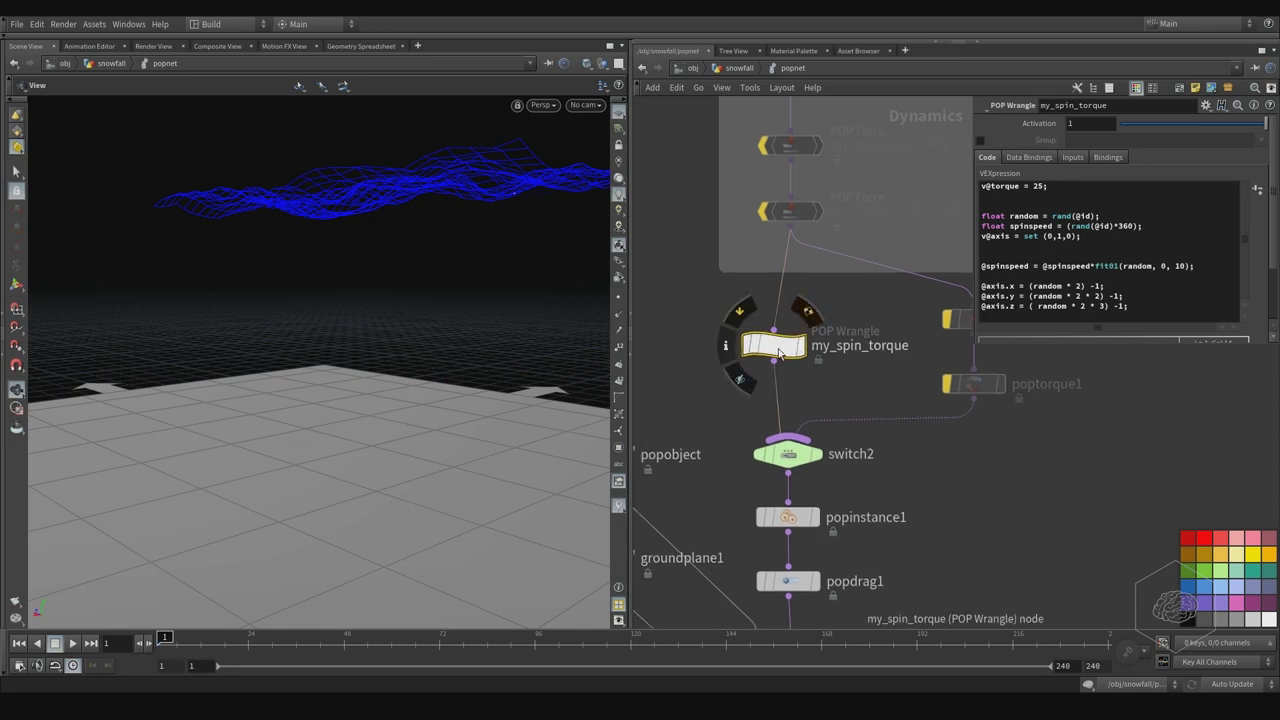
pyautogui.moveTo(774, 351); pyautogui.dragTo(789, 325)
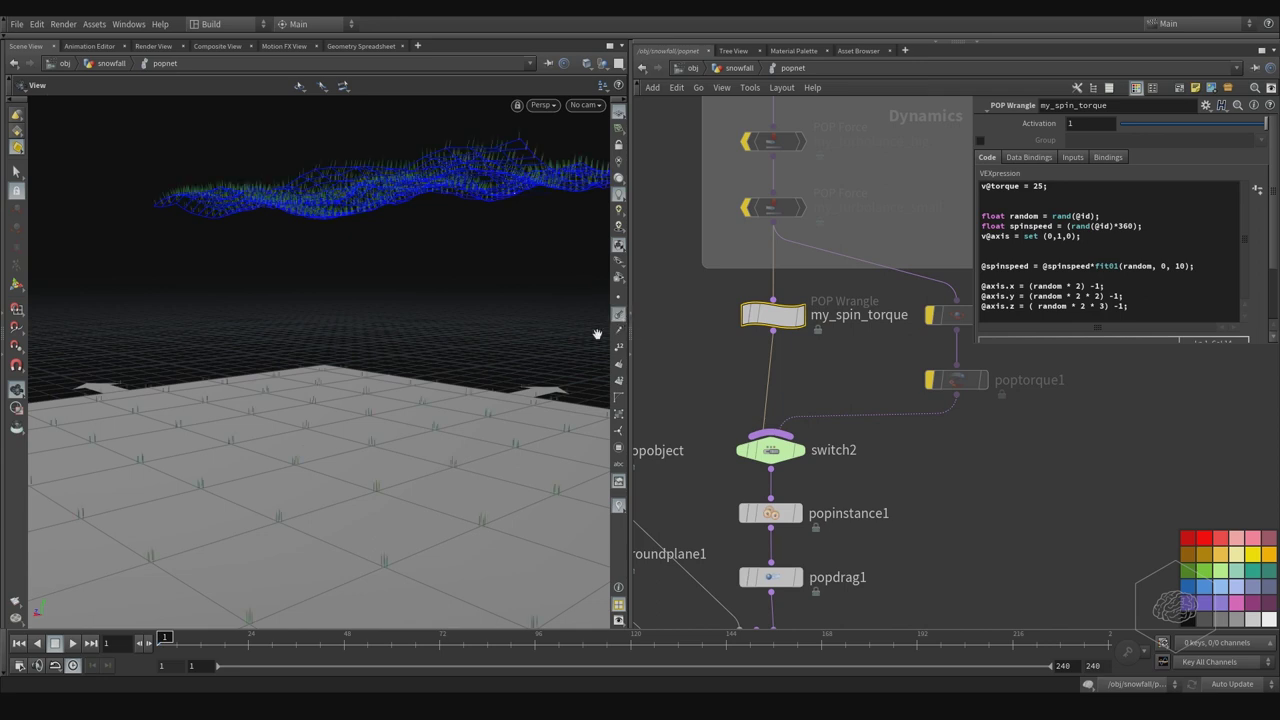
# Run the simulation forward and orbit the viewport to inspect the spinning snow planes
pyautogui.moveTo(166, 640)
pyautogui.mouseDown()
pyautogui.moveTo(428, 640)
pyautogui.moveTo(491, 620)
pyautogui.mouseUp()
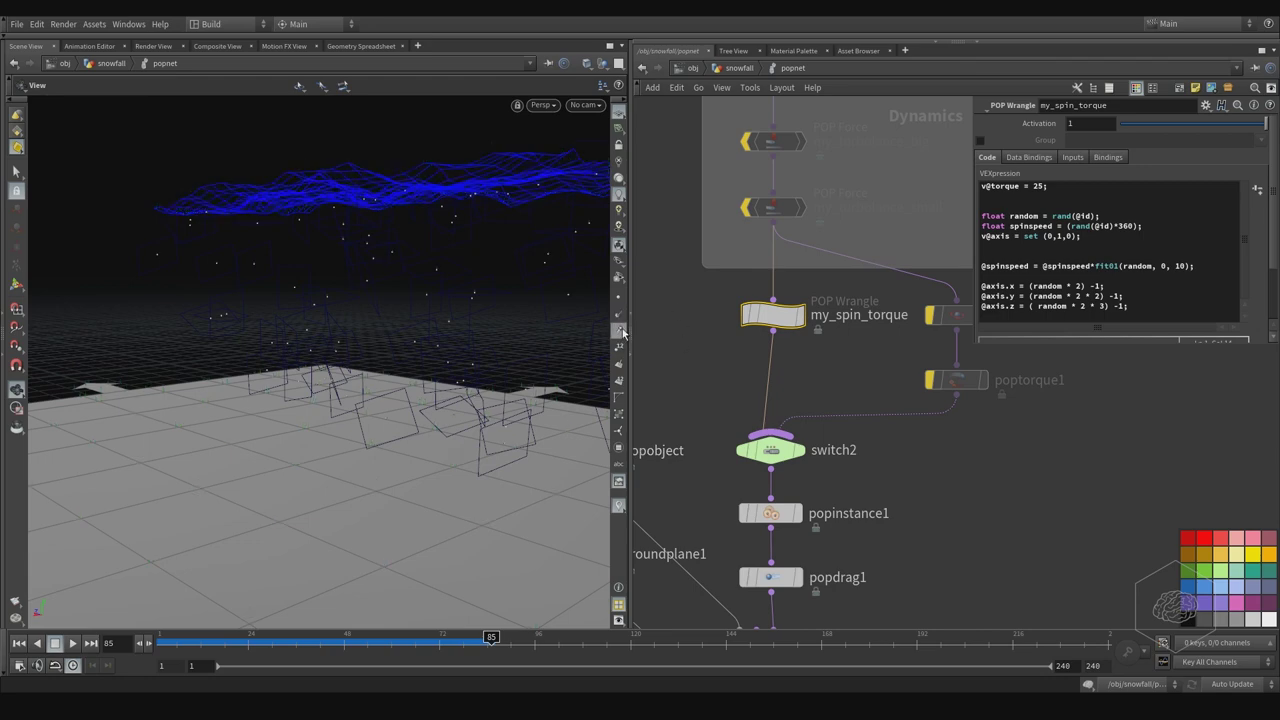
pyautogui.moveTo(481, 362)
pyautogui.mouseDown()
pyautogui.moveTo(401, 374)
pyautogui.moveTo(494, 346)
pyautogui.moveTo(423, 363)
pyautogui.moveTo(443, 363)
pyautogui.moveTo(370, 399)
pyautogui.moveTo(434, 331)
pyautogui.mouseUp()
pyautogui.moveTo(537, 323)
pyautogui.mouseDown()
pyautogui.moveTo(400, 394)
pyautogui.moveTo(380, 399)
pyautogui.moveTo(451, 354)
pyautogui.moveTo(363, 389)
pyautogui.moveTo(346, 374)
pyautogui.moveTo(363, 354)
pyautogui.moveTo(436, 344)
pyautogui.mouseUp()
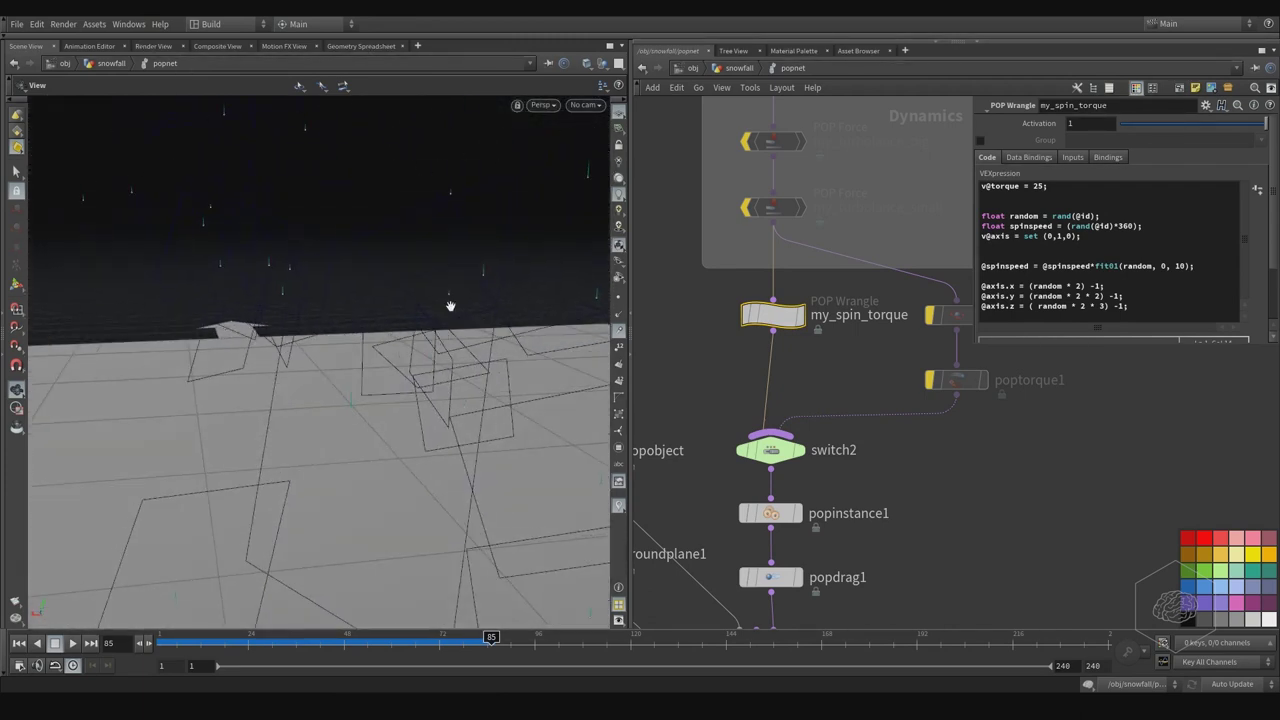
# Select popinstance1 to show its instance path ../../OUT_Plane_istance/
pyautogui.scroll(-1, 850, 360)
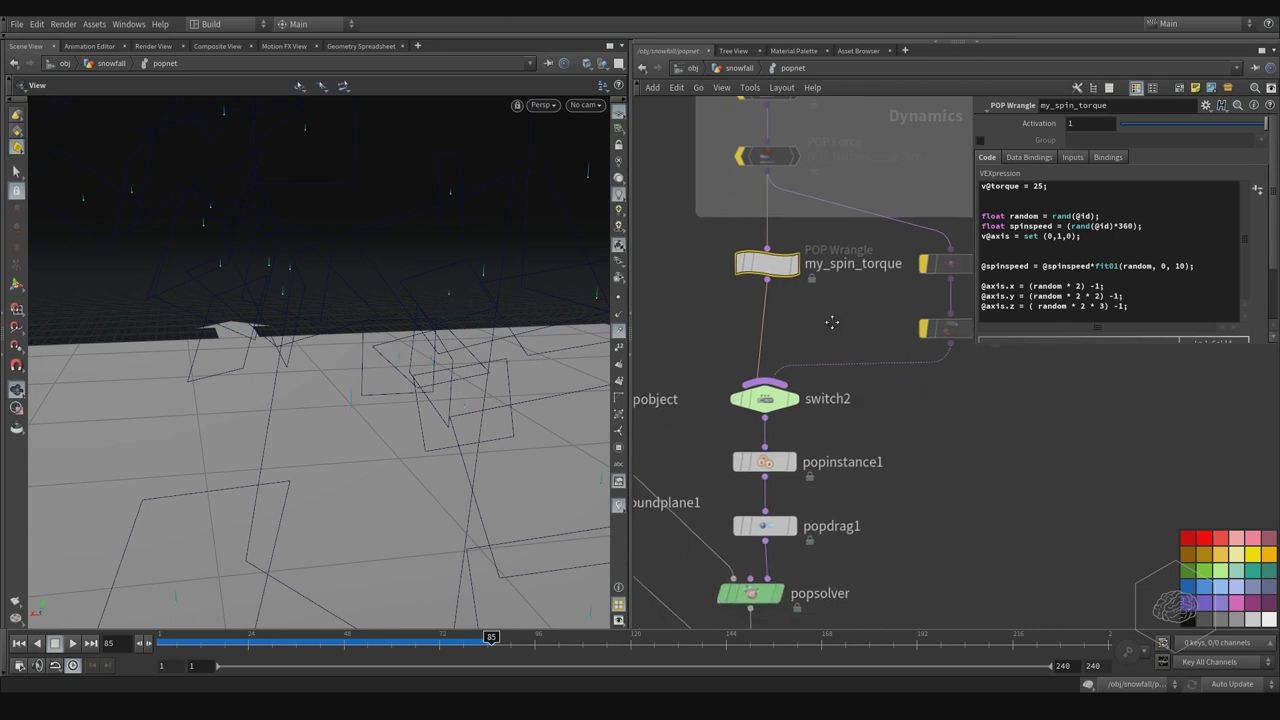
pyautogui.scroll(-2, 880, 320)
pyautogui.scroll(-2, 900, 292)
pyautogui.moveTo(805, 283)
pyautogui.mouseDown()
pyautogui.moveTo(896, 283)
pyautogui.moveTo(805, 280)
pyautogui.mouseUp()
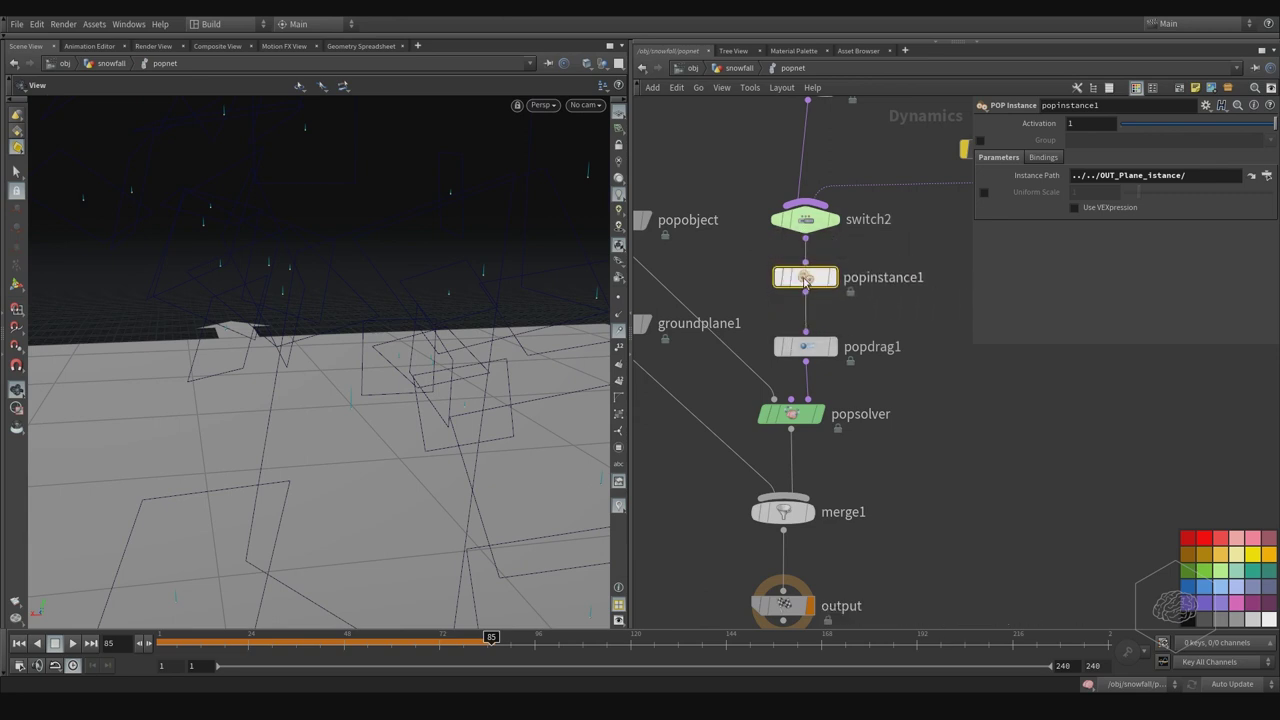
# Bypass the popinstance1 node
pyautogui.moveTo(810, 350); pyautogui.dragTo(810, 363)
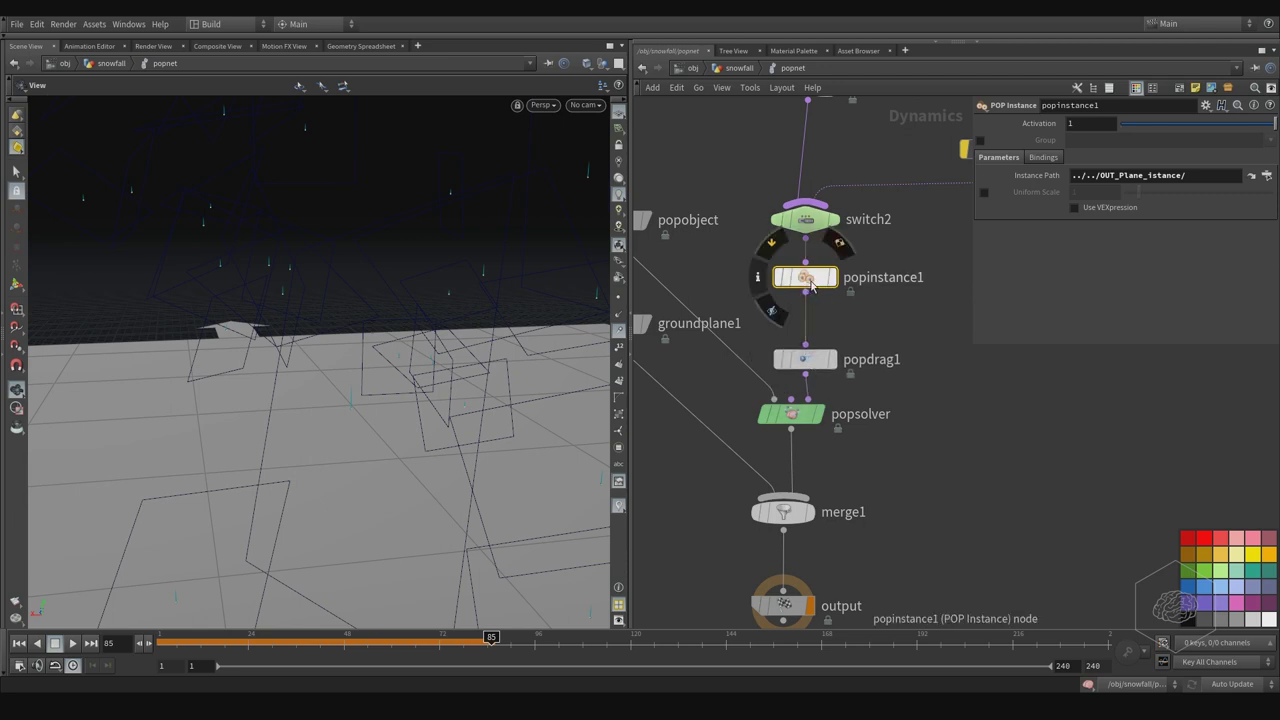
pyautogui.moveTo(810, 278); pyautogui.dragTo(814, 284)
pyautogui.press('q')
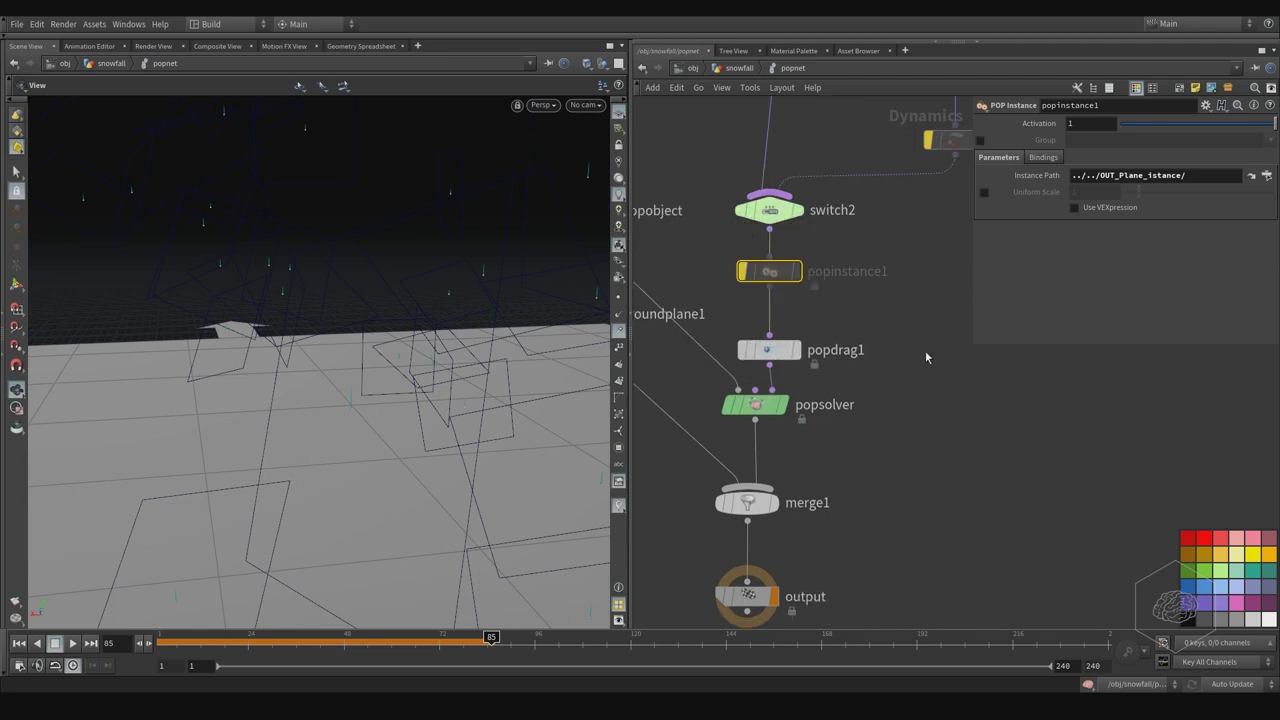
pyautogui.scroll(-2, 851, 310)
pyautogui.scroll(-2, 853, 323)
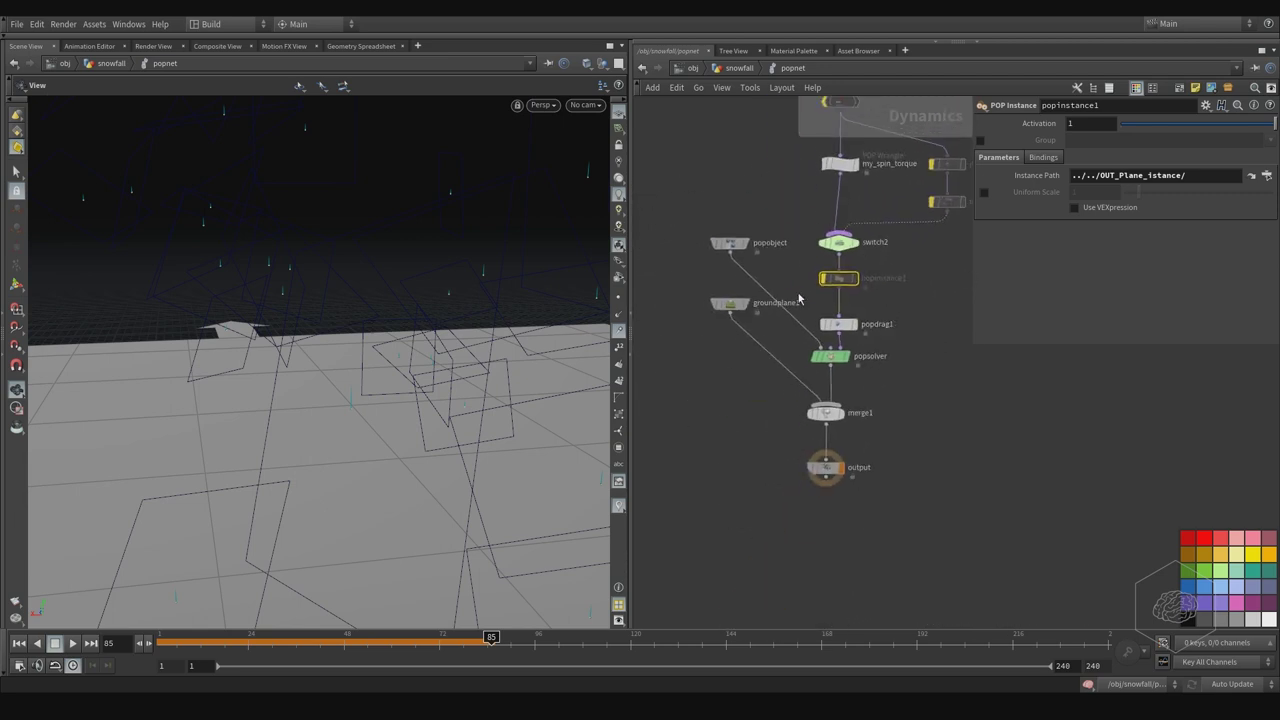
# Rewind to frame 1 and set popnet as the displayed node at the snowfall level
pyautogui.click(148, 637)
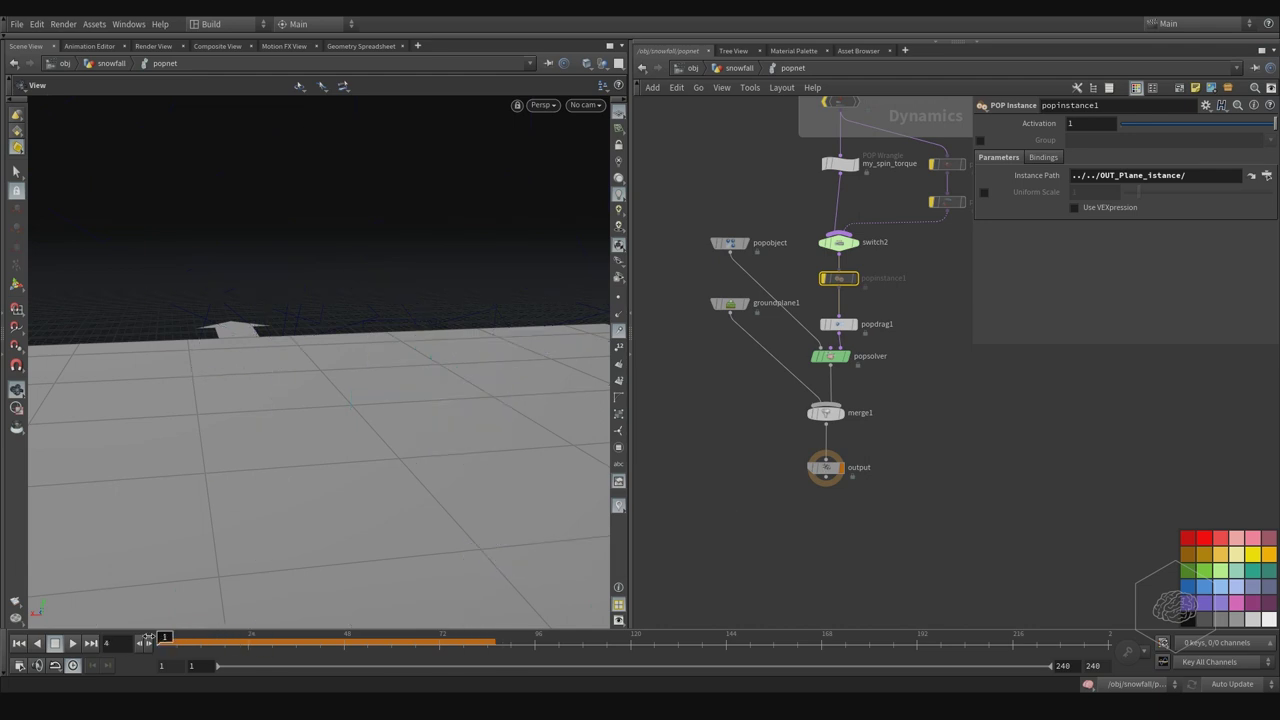
pyautogui.click(737, 70)
pyautogui.click(823, 291)
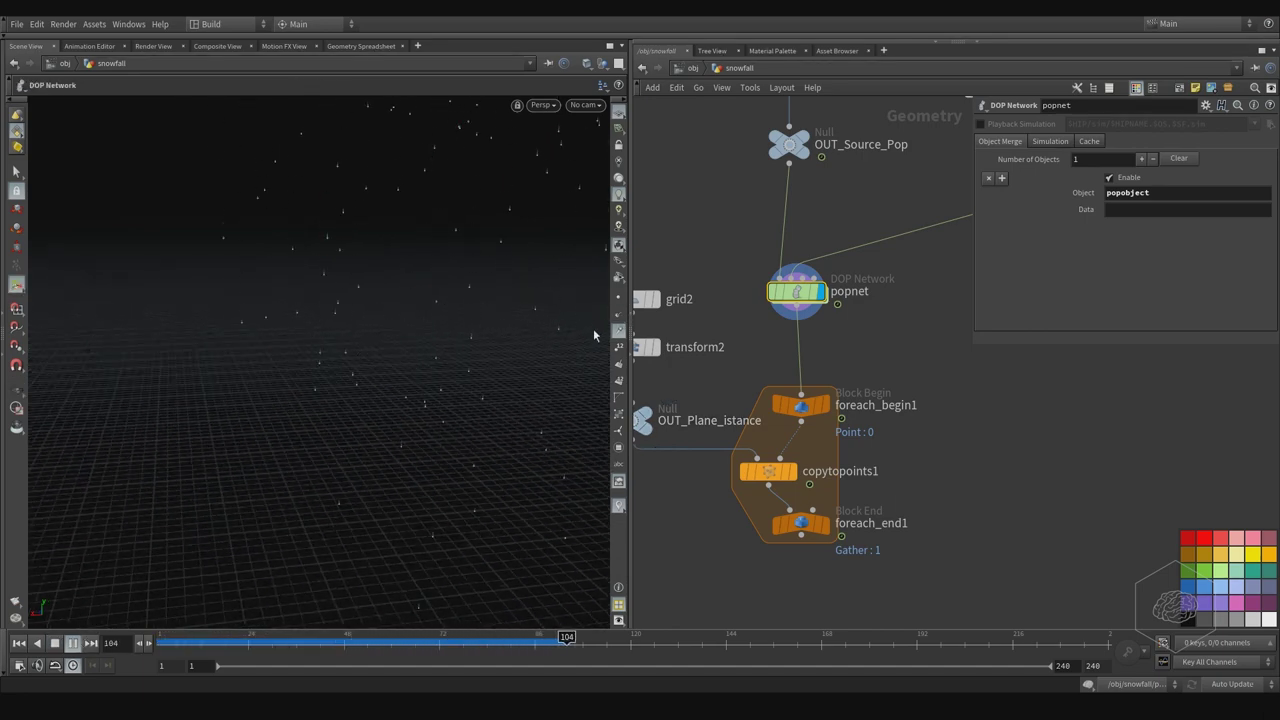
# Tilt the camera up to watch the falling snow, then dive inside popnet
pyautogui.press('Escape')
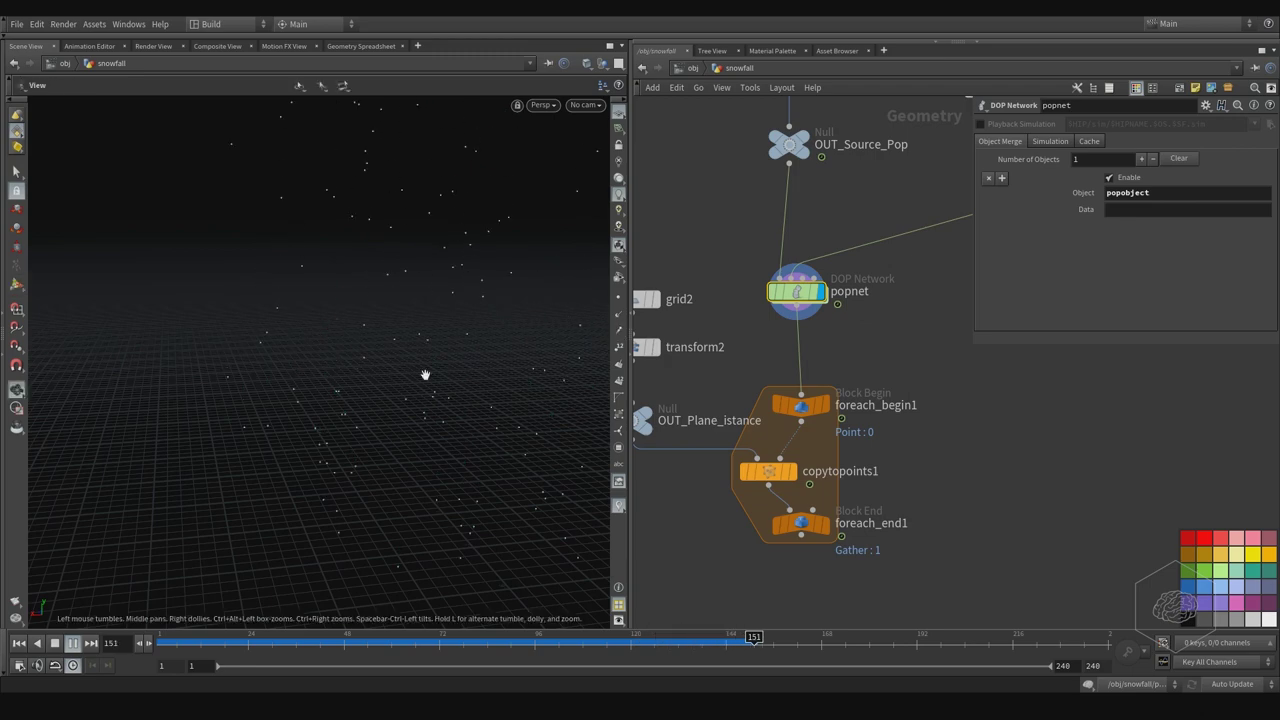
pyautogui.moveTo(426, 374); pyautogui.dragTo(503, 360)
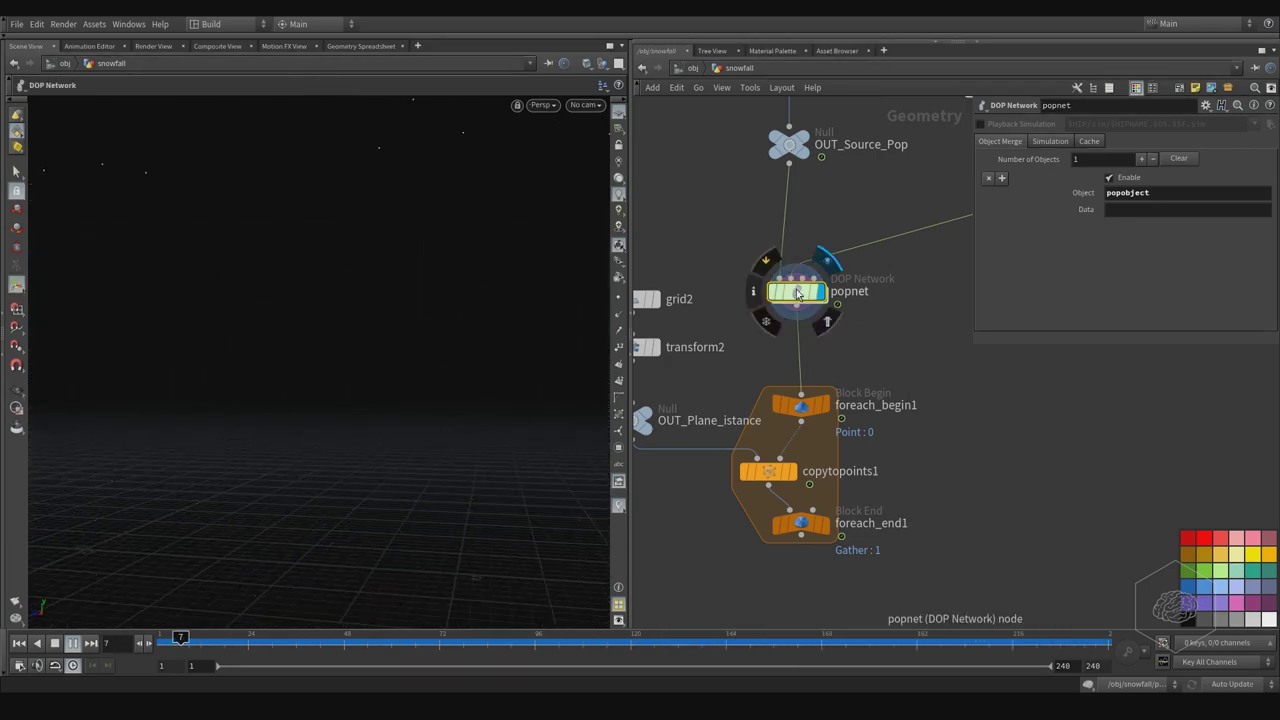
pyautogui.doubleClick(797, 292)
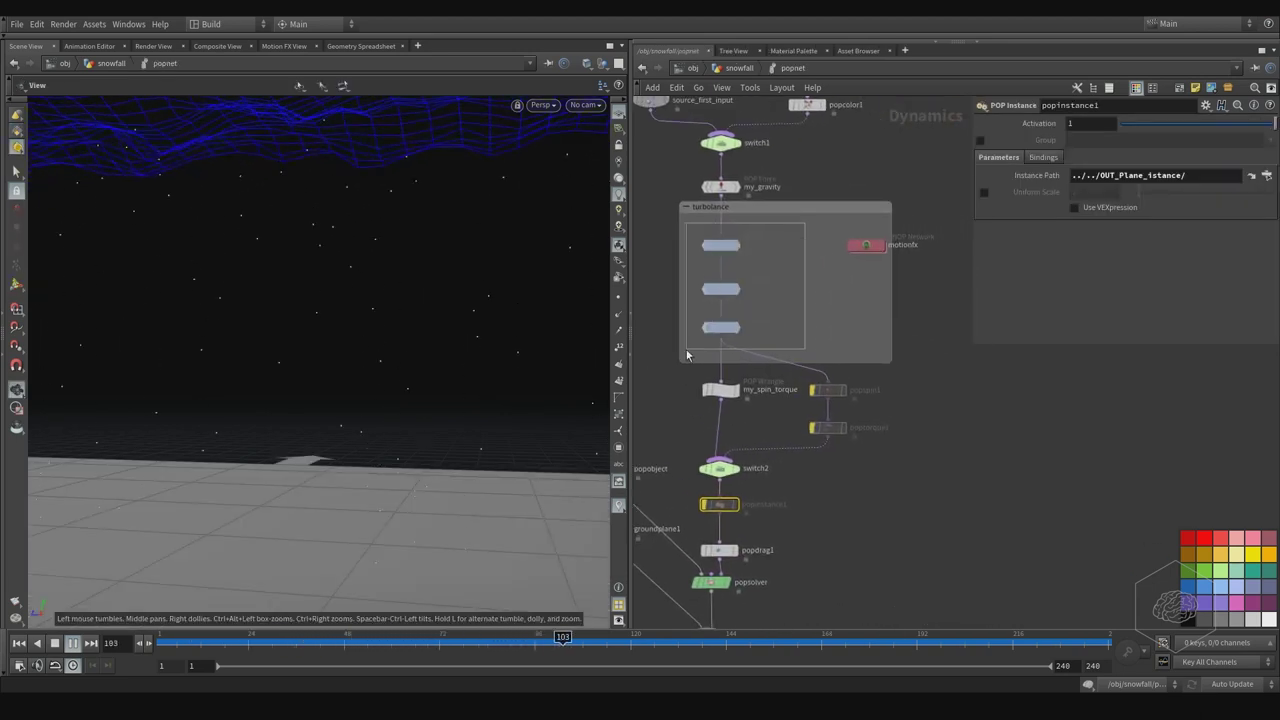
# Inspect the turbolance and my_wind_direction forces, stop playback, and step down to the output node
pyautogui.moveTo(780, 250); pyautogui.dragTo(684, 345)
pyautogui.click(855, 296)
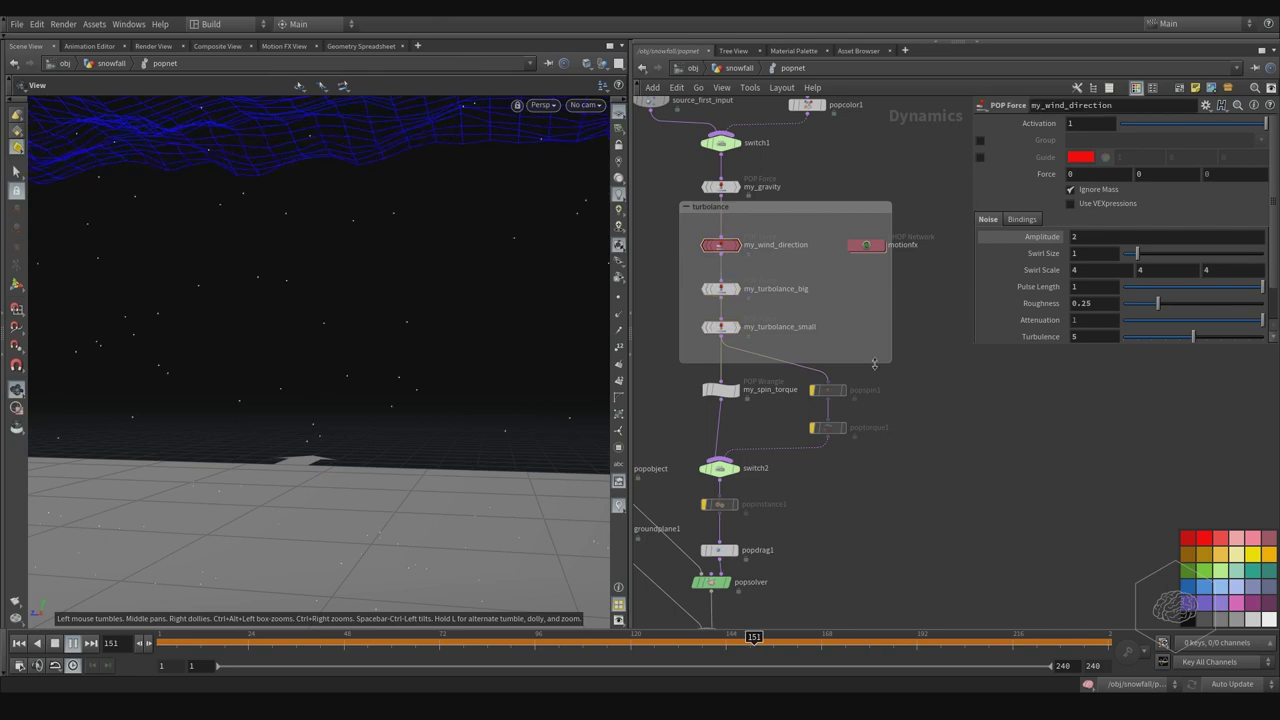
pyautogui.hotkey('ctrl', 'Up')
pyautogui.press('Down')
pyautogui.press('Down')
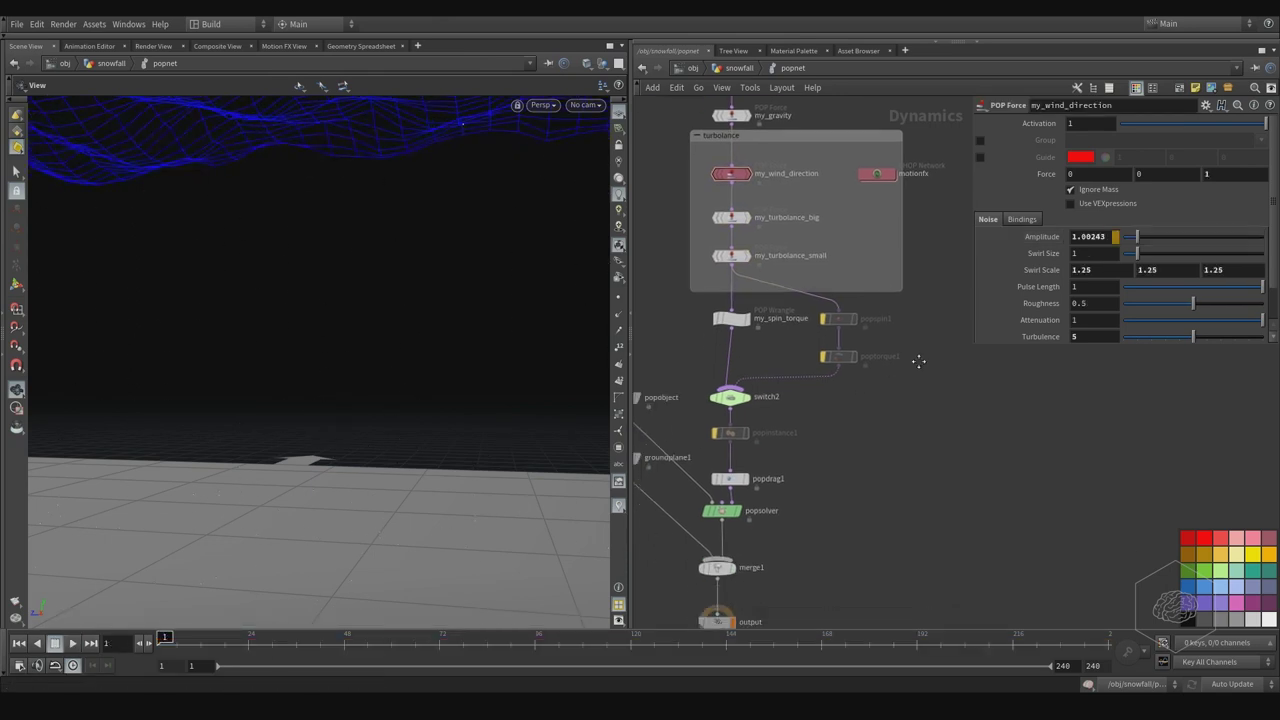
pyautogui.press('Down')
pyautogui.press('Down')
pyautogui.press('Down')
pyautogui.press('Down')
pyautogui.press('Down')
pyautogui.press('Down')
pyautogui.press('Down')
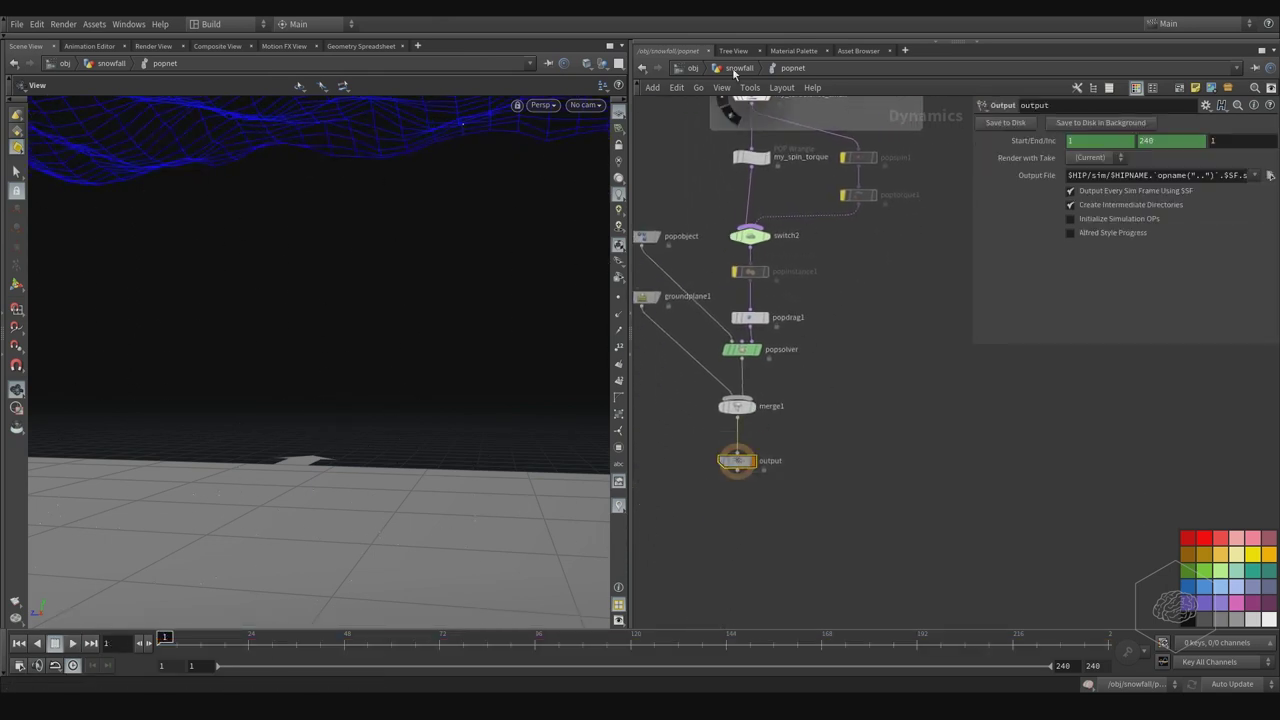
pyautogui.click(738, 68)
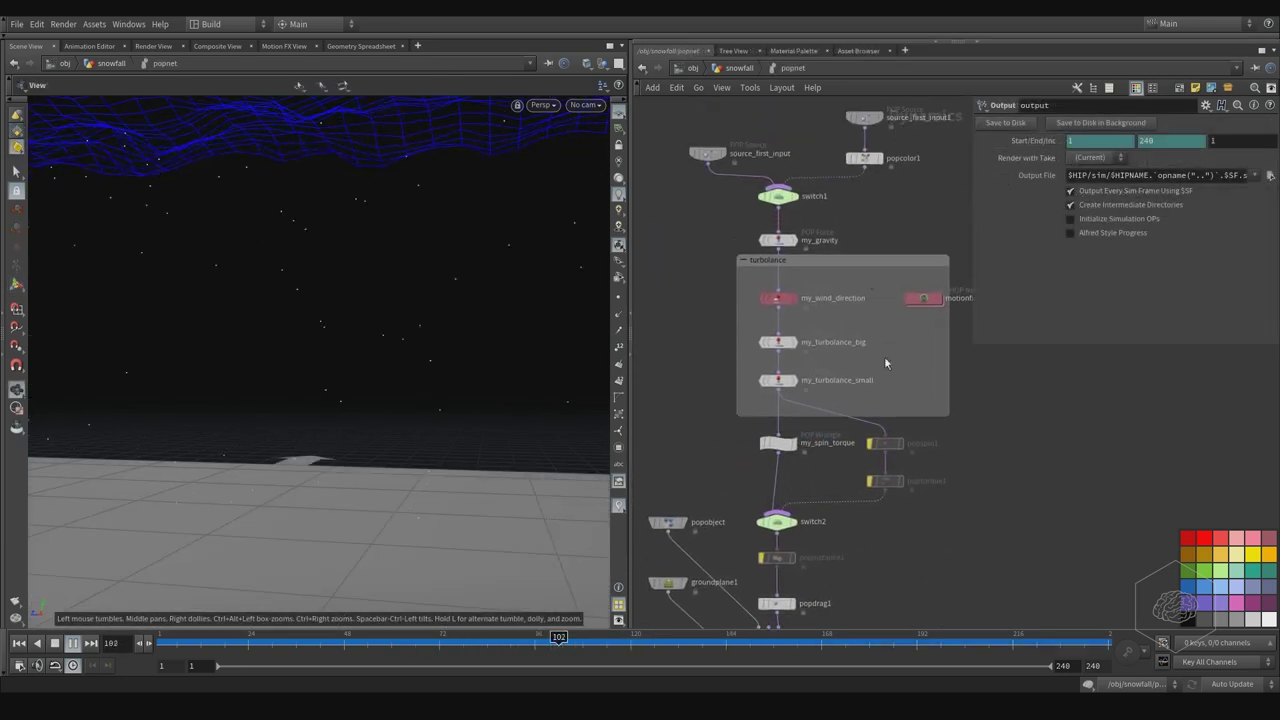
# Set source_first_input's Const. Birth Rate to 2000 instead of 20
pyautogui.moveTo(885, 363); pyautogui.dragTo(872, 454, button='middle')
pyautogui.click(695, 244)
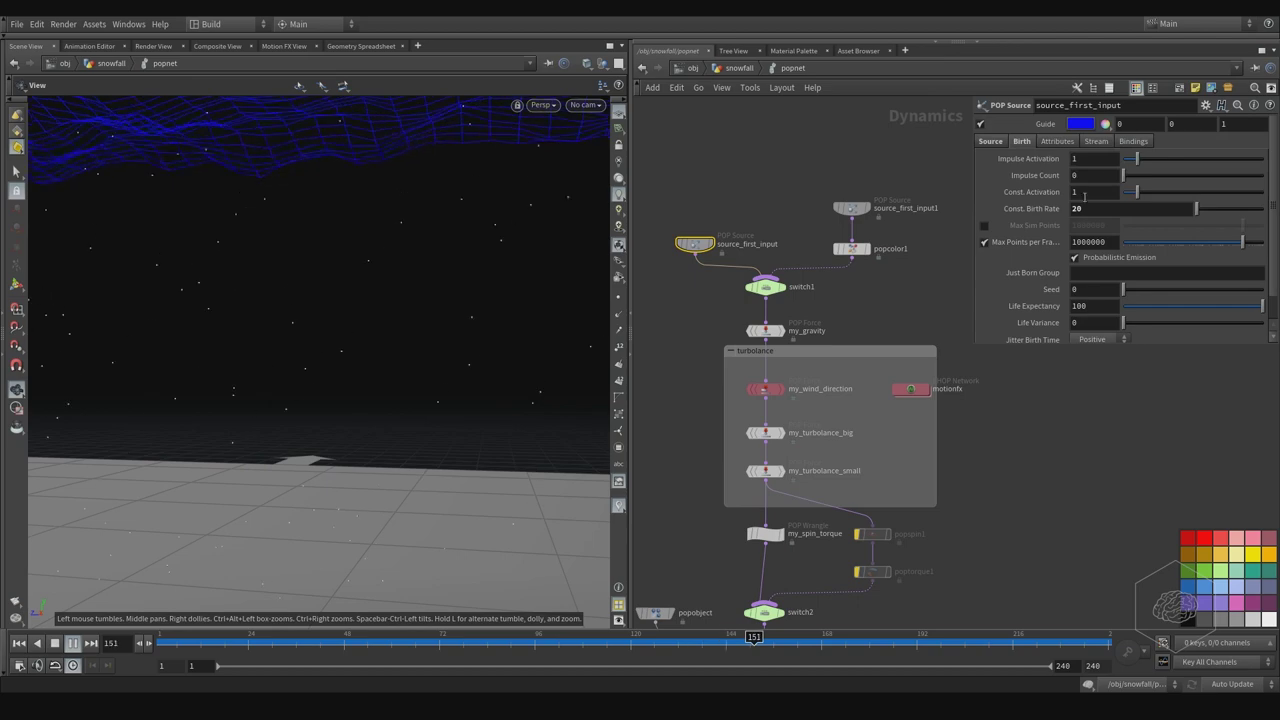
pyautogui.click(1130, 208)
pyautogui.write('00')
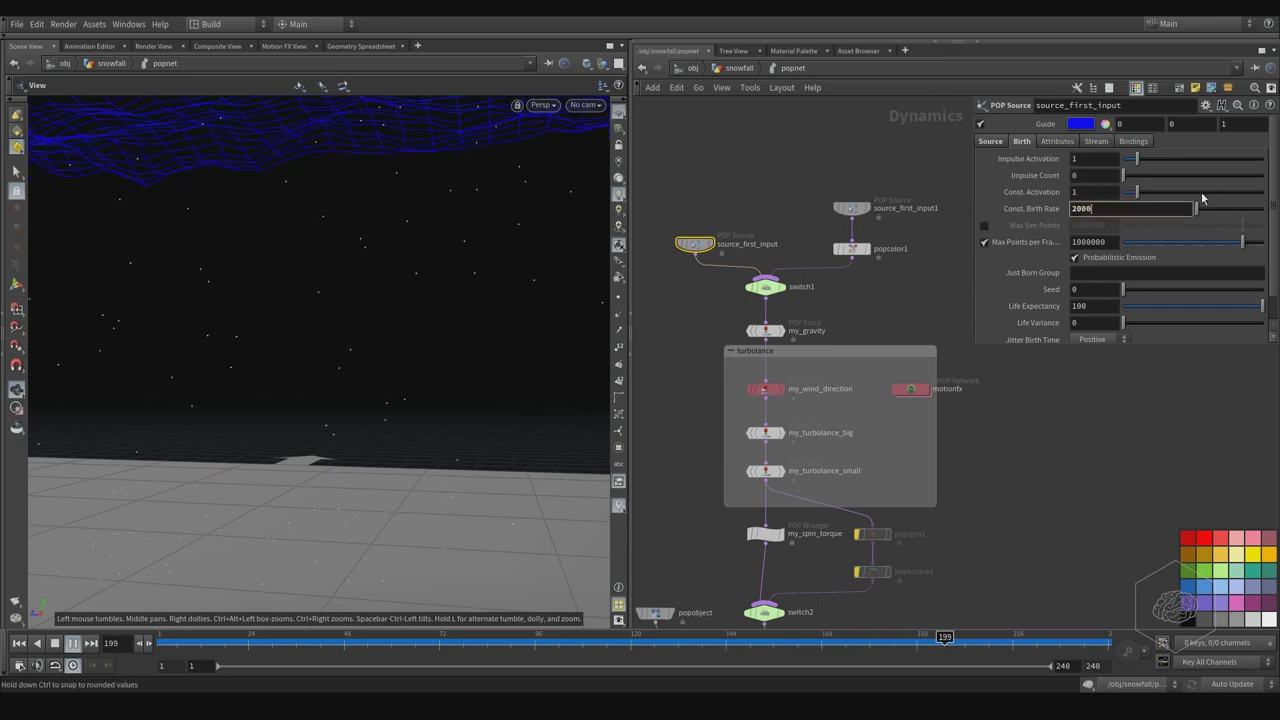
pyautogui.press('Return')
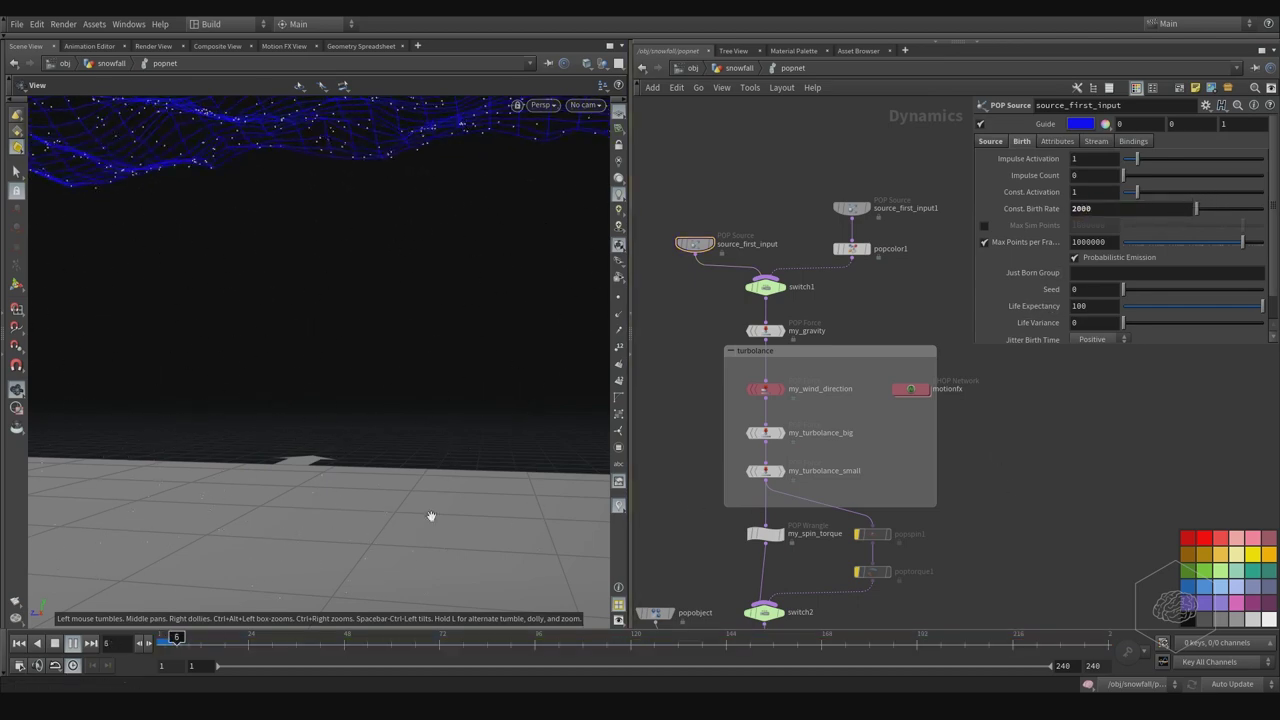